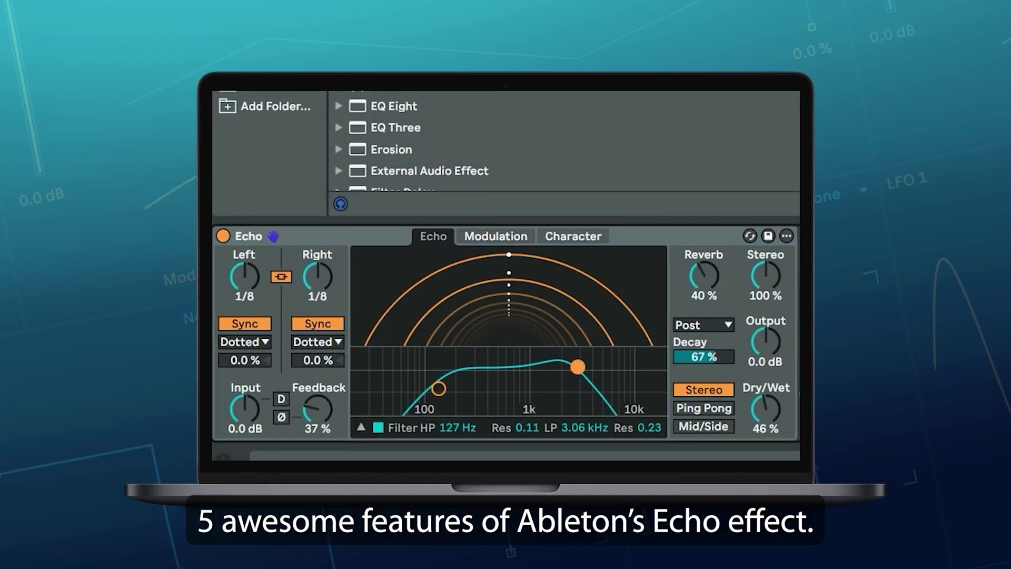
# Pull the Echo's low-pass cutoff down to 1.68 kHz with the mix fully wet
pyautogui.moveTo(561, 356)
pyautogui.mouseDown()
pyautogui.moveTo(568, 363)
pyautogui.moveTo(563, 355)
pyautogui.mouseUp()
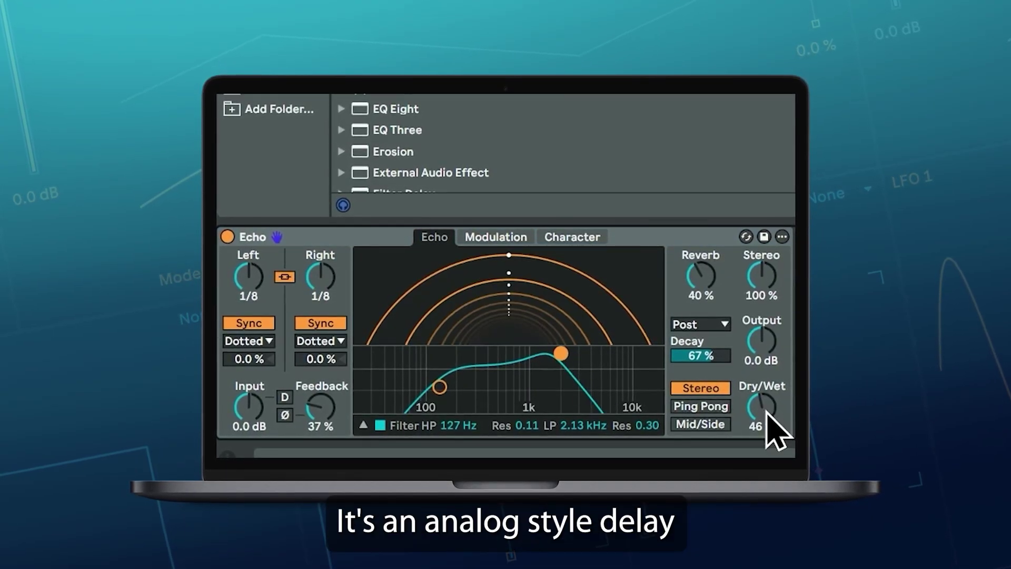
pyautogui.moveTo(766, 413); pyautogui.dragTo(765, 395)
pyautogui.moveTo(560, 351); pyautogui.dragTo(535, 363)
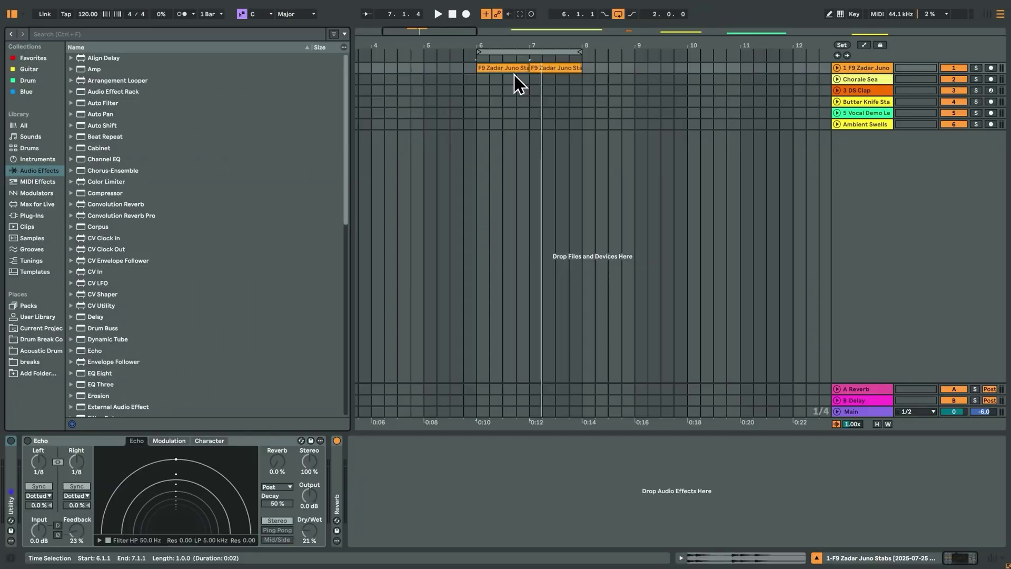
# Play the Juno stabs dry, then switch the Echo on (1/8 dotted, 21% wet) and replay them
pyautogui.moveTo(515, 40); pyautogui.dragTo(515, 52)
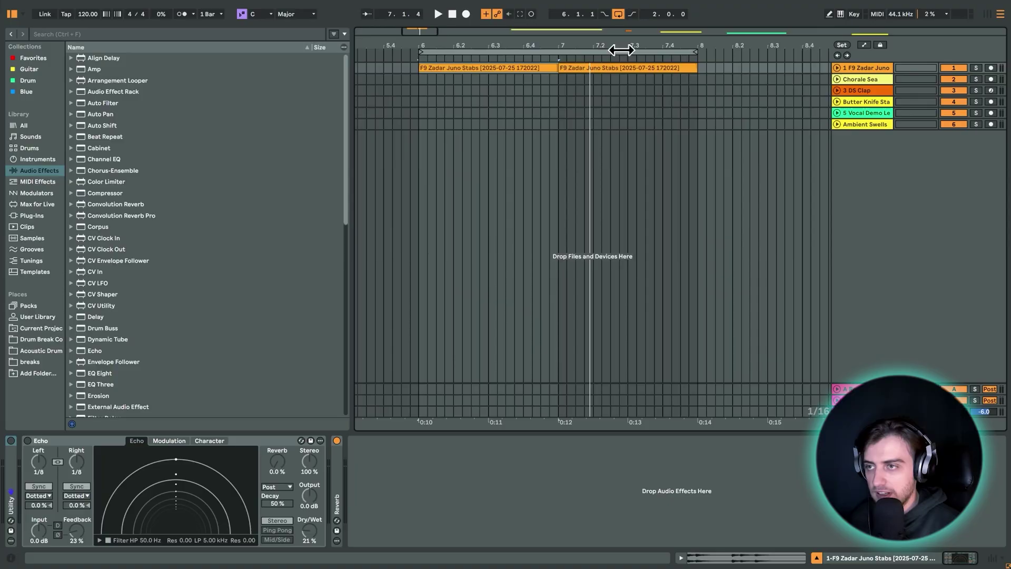
pyautogui.click(837, 68)
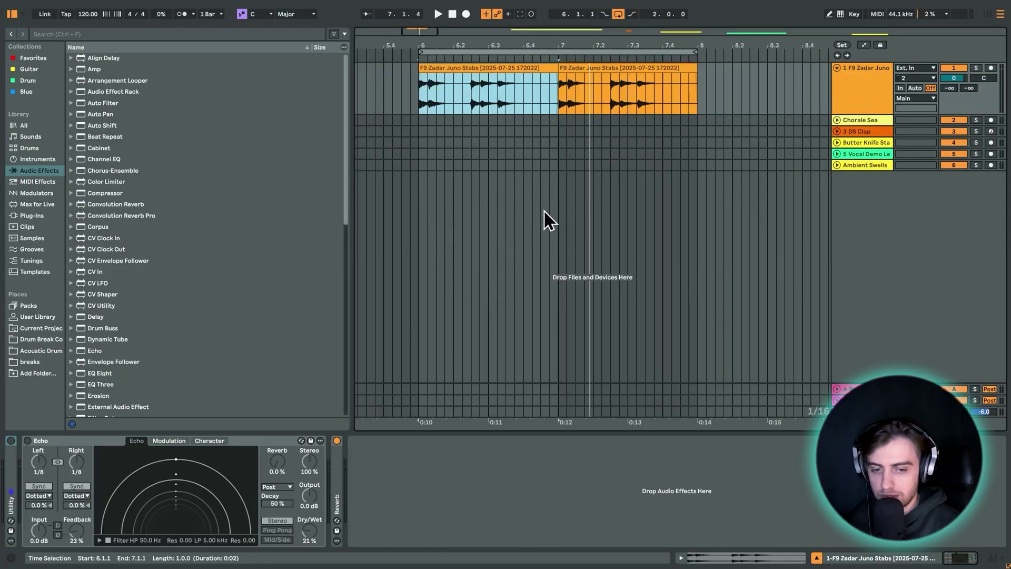
pyautogui.press('space')
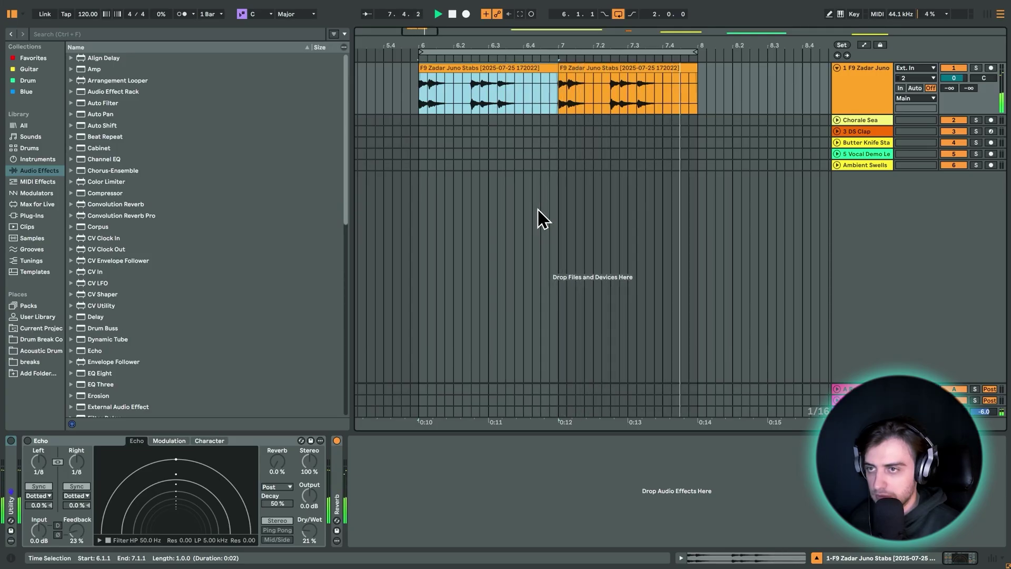
pyautogui.press('space')
pyautogui.click(27, 441)
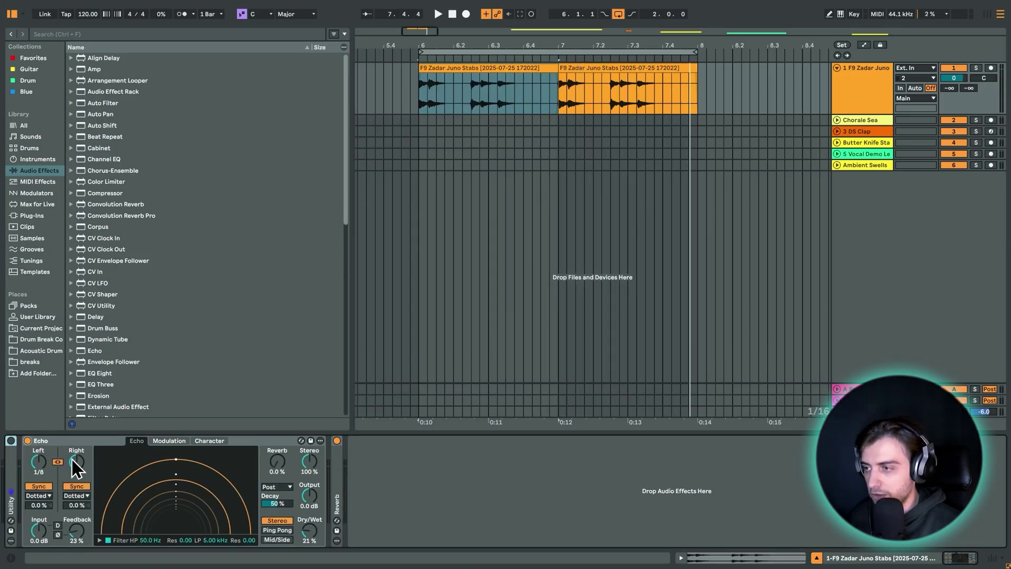
pyautogui.press('space')
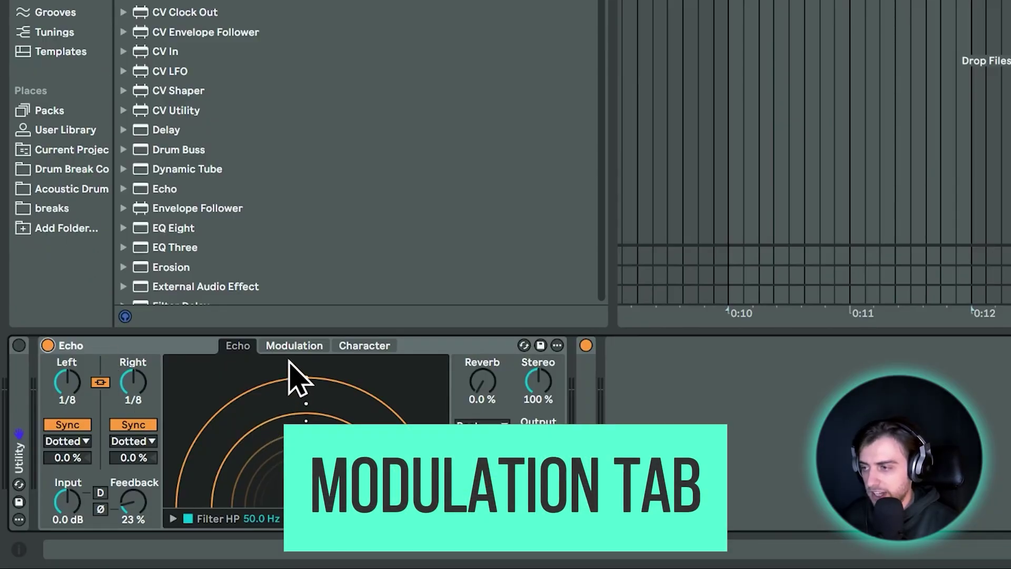
# Audition the Echo's modulation, trying delay modulation amounts and keeping filter modulation at 34%
pyautogui.click(294, 346)
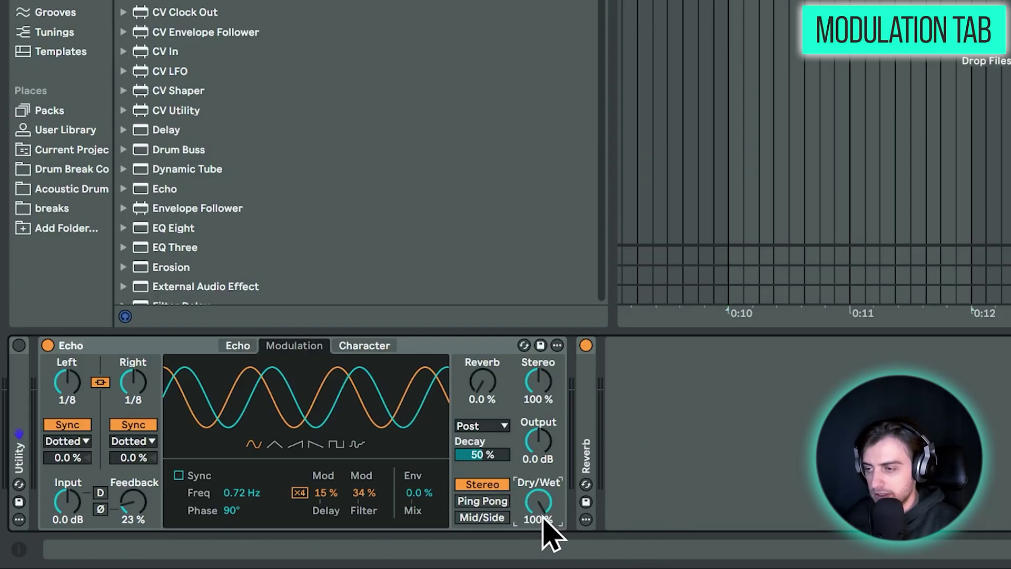
pyautogui.press('space')
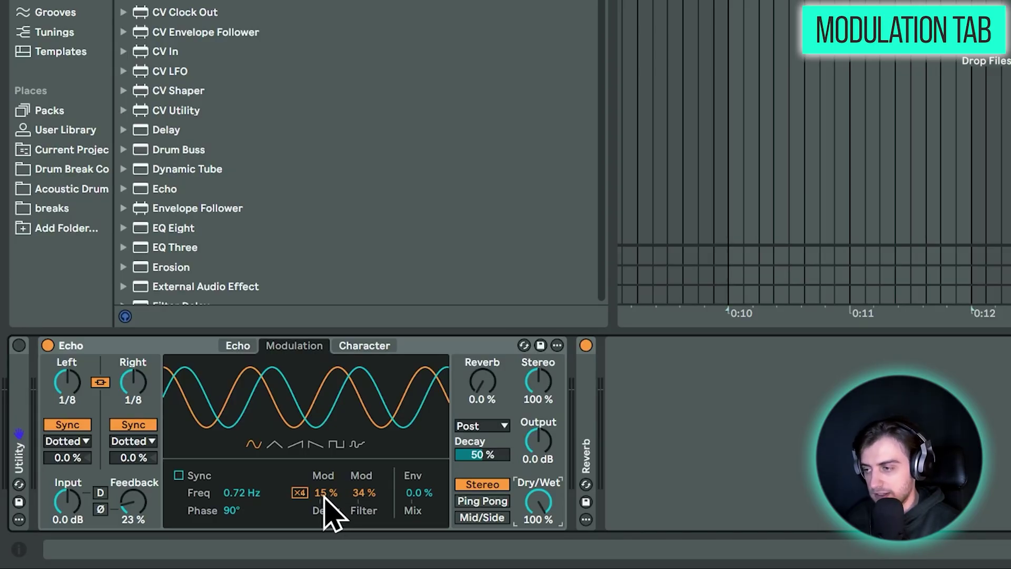
pyautogui.write('34')
pyautogui.press('Return')
pyautogui.press('space')
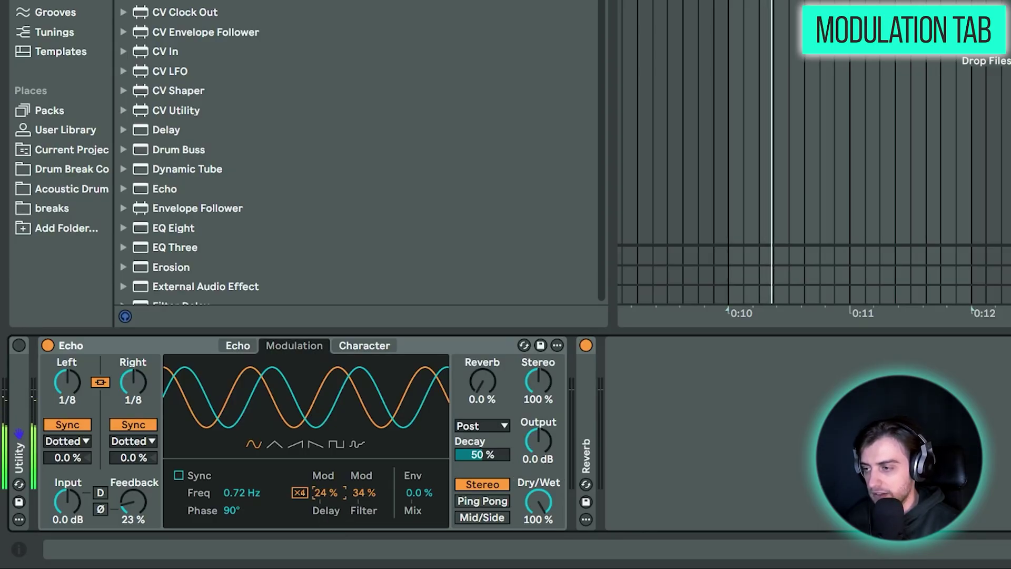
pyautogui.press('Up')
pyautogui.press('Up')
pyautogui.press('Up')
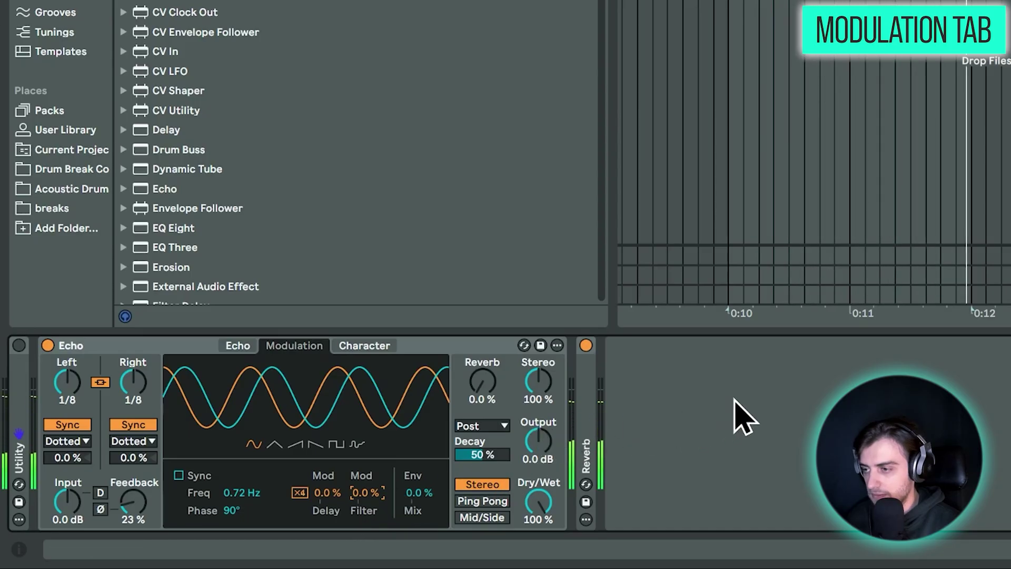
pyautogui.hotkey('ctrl', 'z')
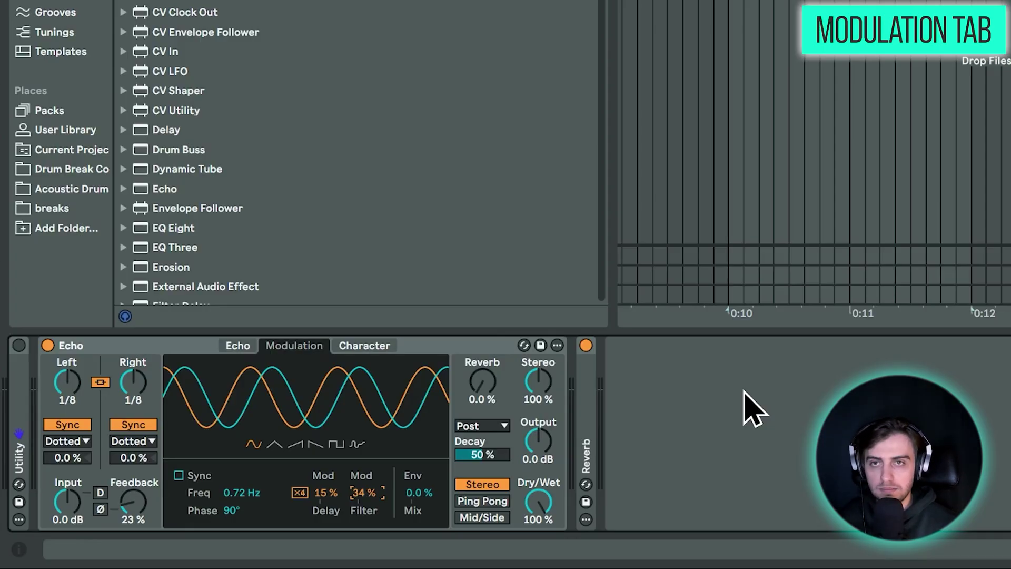
# Switch the Echo LFO to a triangle shape with 180° phase offset and play it
pyautogui.click(289, 445)
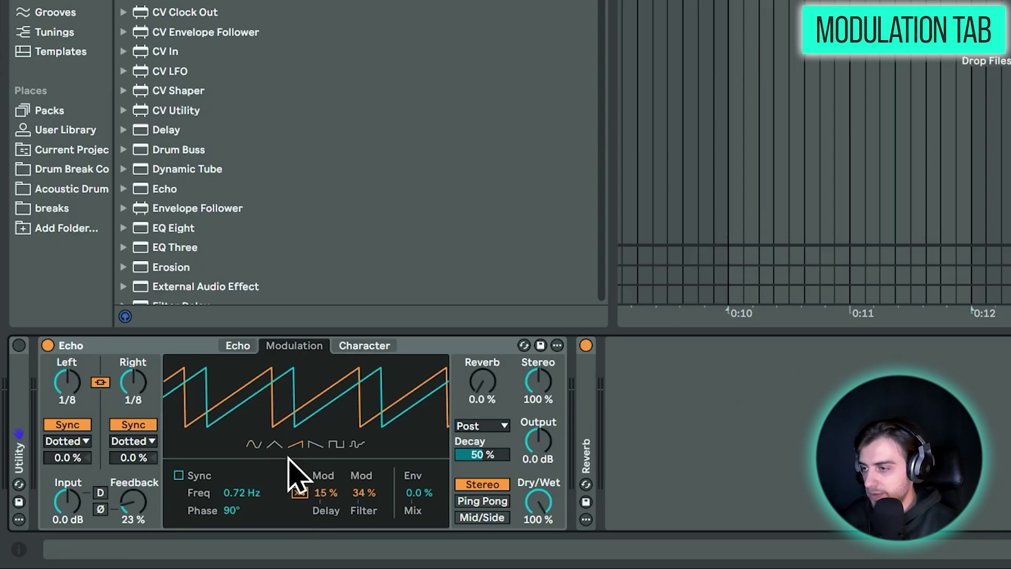
pyautogui.click(274, 445)
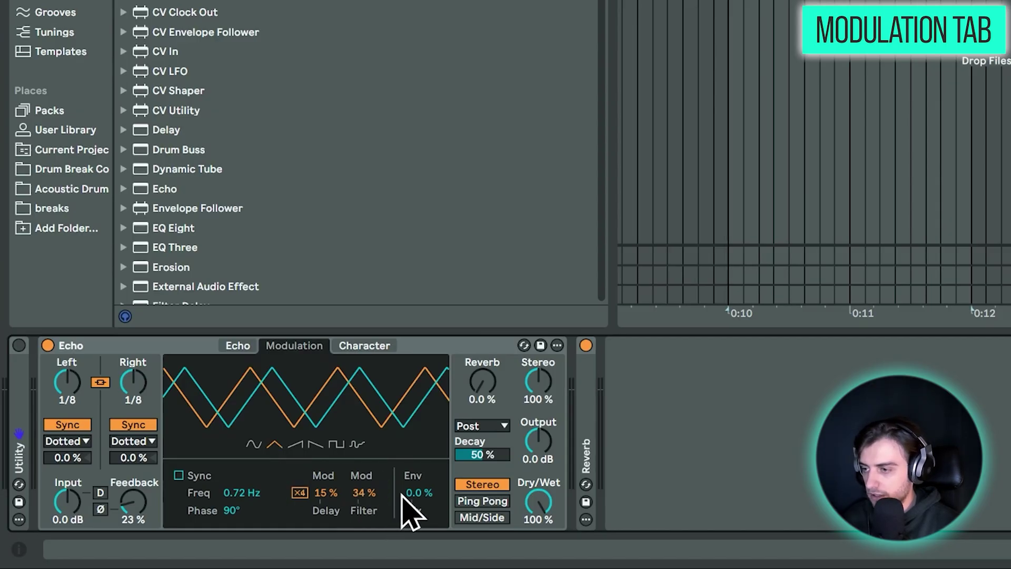
pyautogui.moveTo(233, 511); pyautogui.dragTo(232, 469)
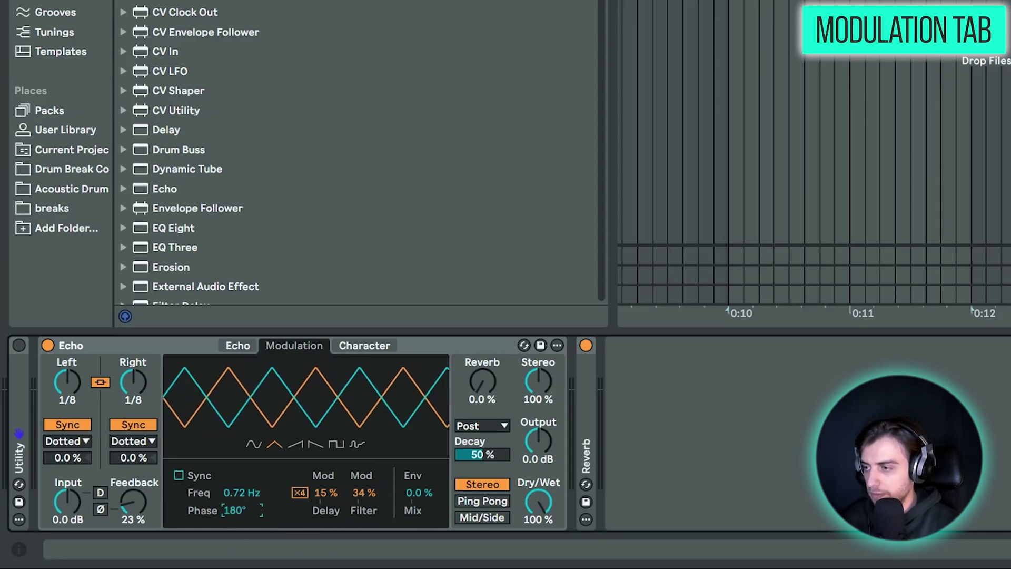
pyautogui.press('space')
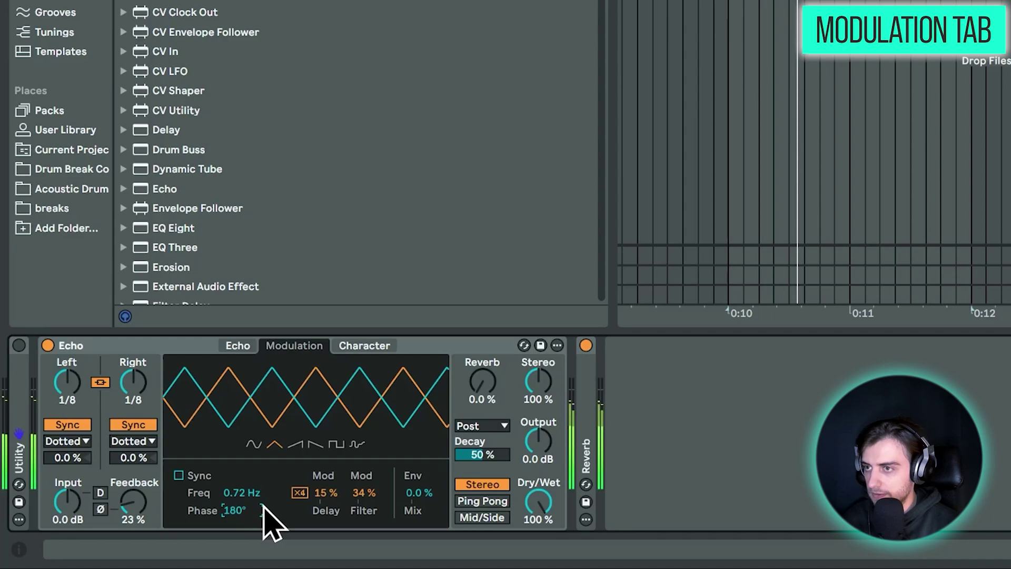
# Set delay modulation to 29%, filter modulation to 52% and LFO rate to 0.12 Hz
pyautogui.moveTo(325, 493); pyautogui.dragTo(325, 485)
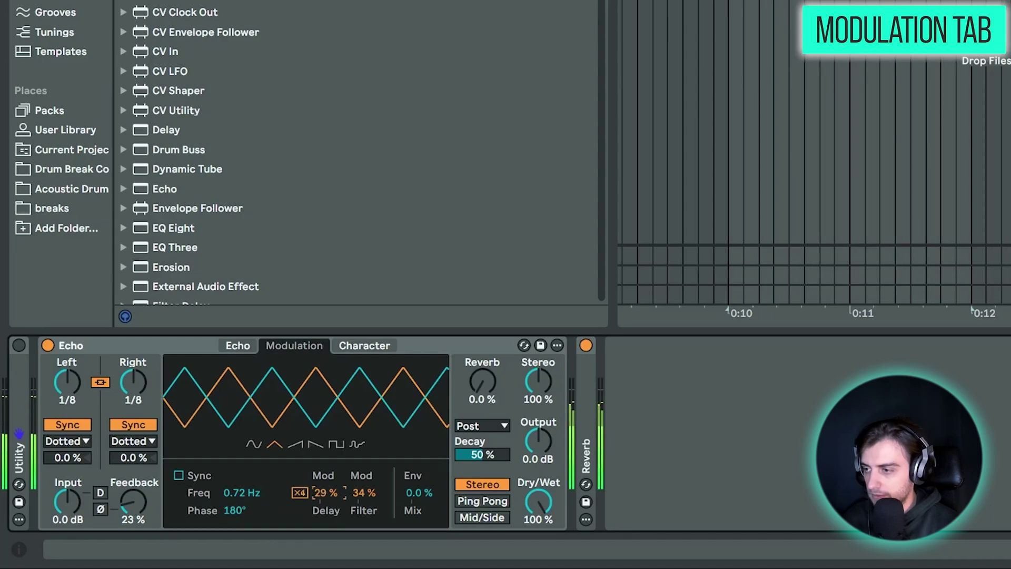
pyautogui.moveTo(242, 492); pyautogui.dragTo(241, 513)
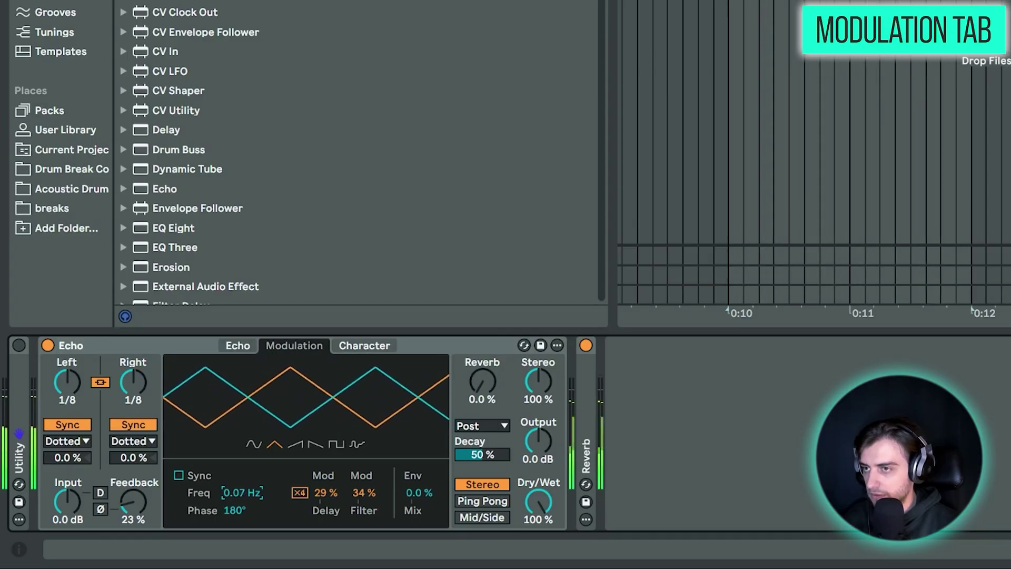
pyautogui.moveTo(363, 492); pyautogui.dragTo(364, 483)
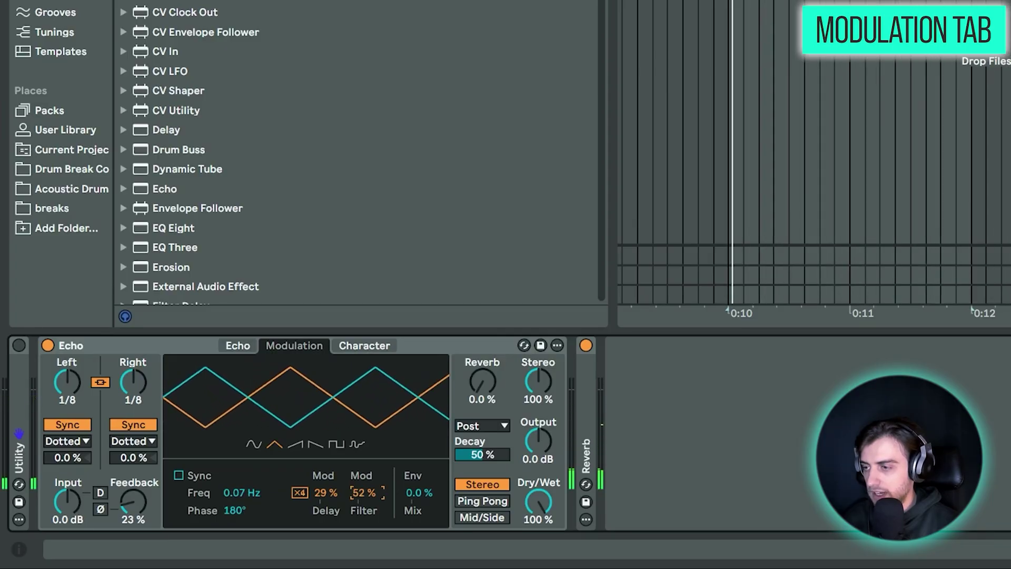
pyautogui.moveTo(235, 493); pyautogui.dragTo(236, 484)
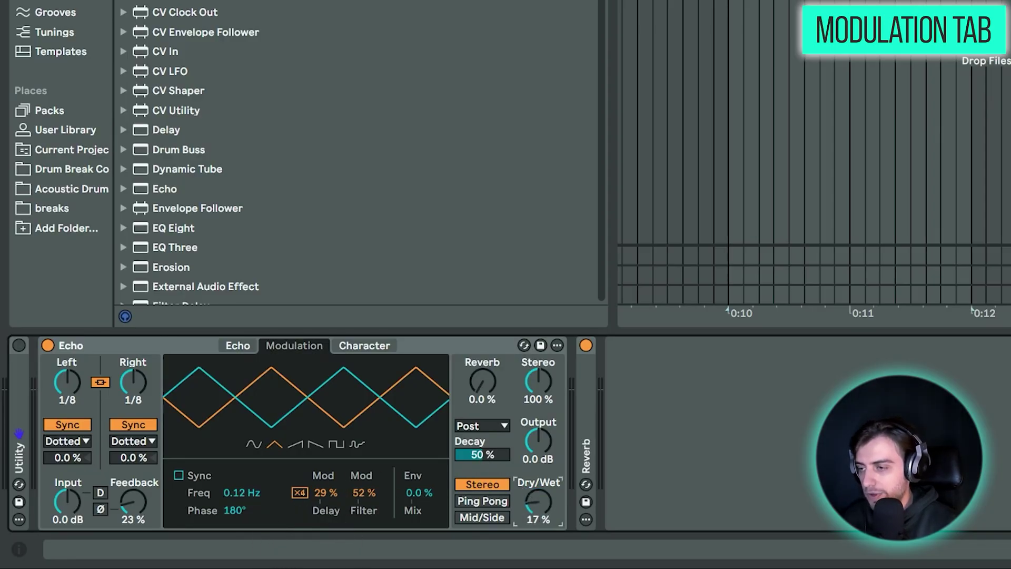
pyautogui.press('space')
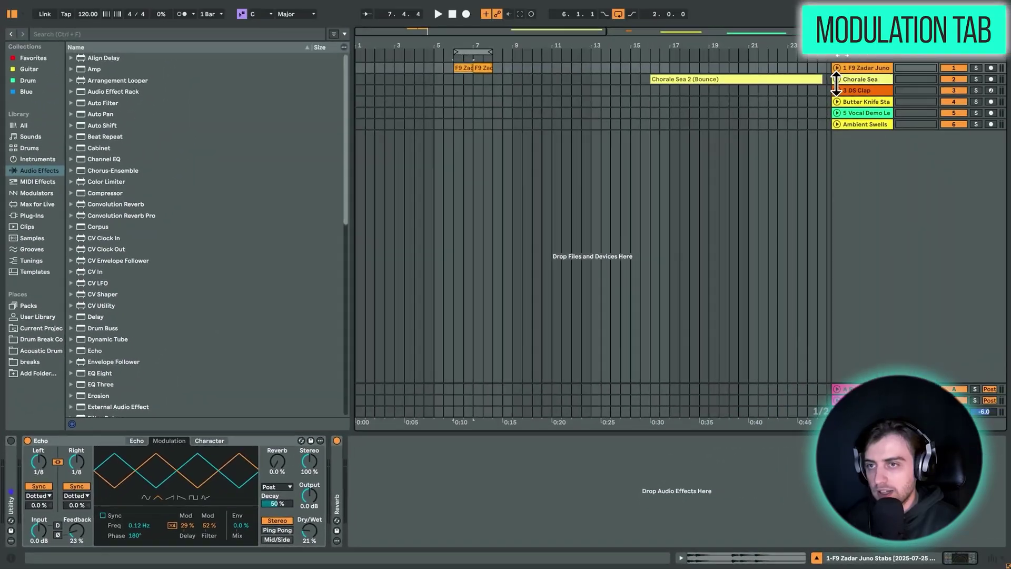
# Select the Chorale Sea clip, bypass its Echo, and play the chorale dry
pyautogui.hscroll(5, 766, 51)
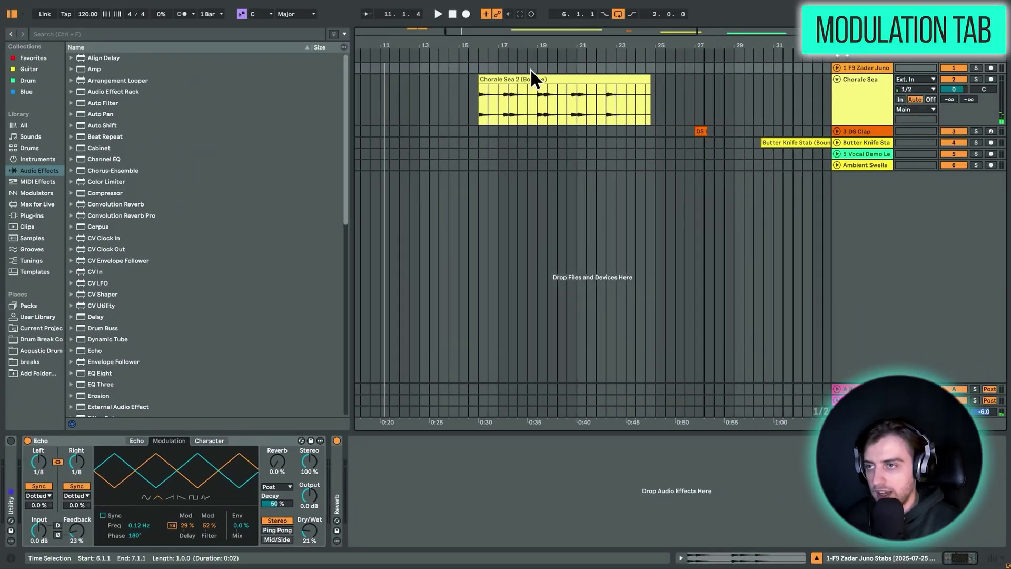
pyautogui.click(504, 96)
pyautogui.click(11, 441)
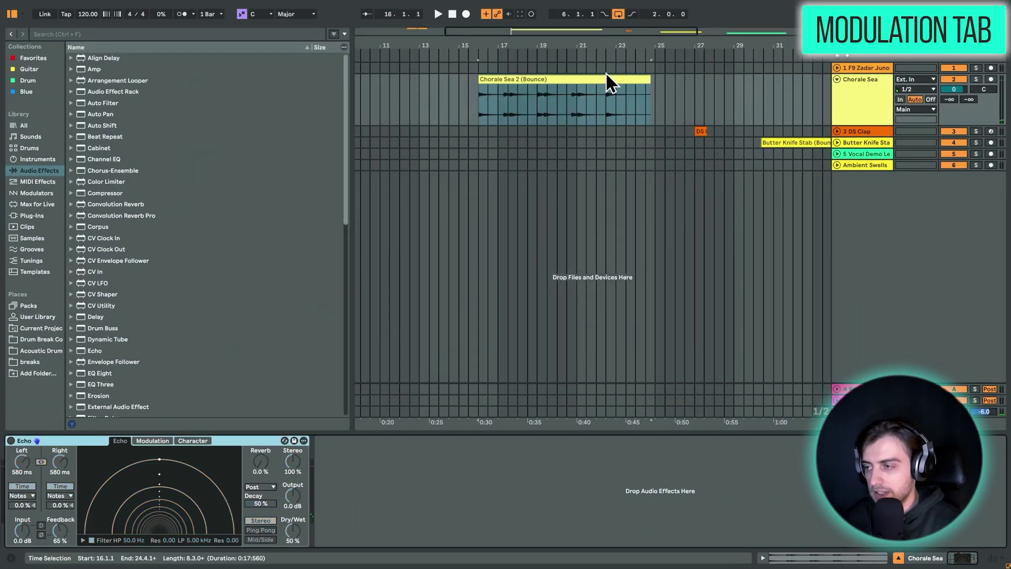
pyautogui.click(598, 80)
pyautogui.press('space')
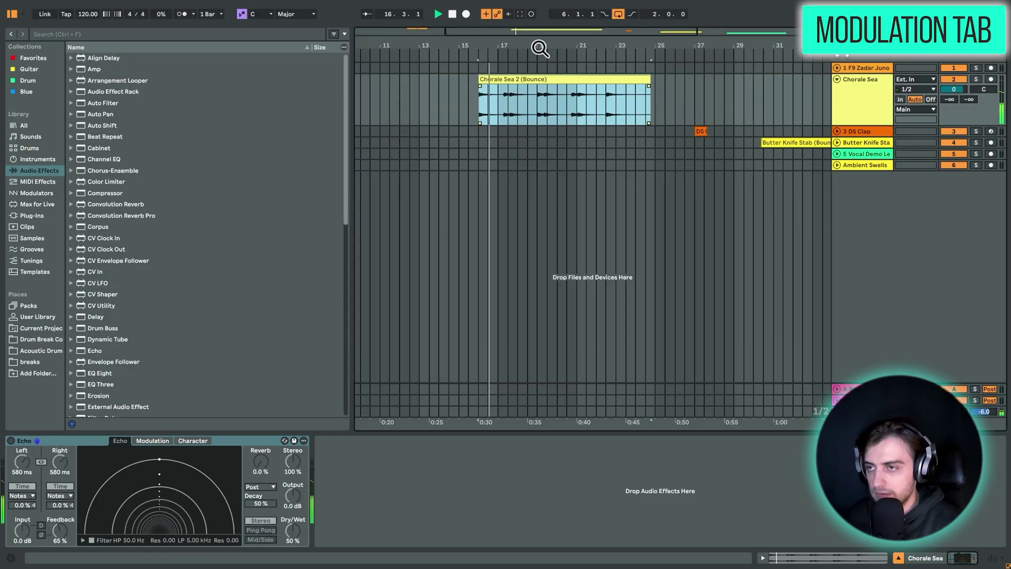
# Enlarge and zoom the Chorale Sea track, then replay it with the Echo (580 ms ping-pong, 39% wet) on
pyautogui.moveTo(541, 47); pyautogui.dragTo(542, 59)
pyautogui.moveTo(846, 124); pyautogui.dragTo(842, 217)
pyautogui.click(775, 166)
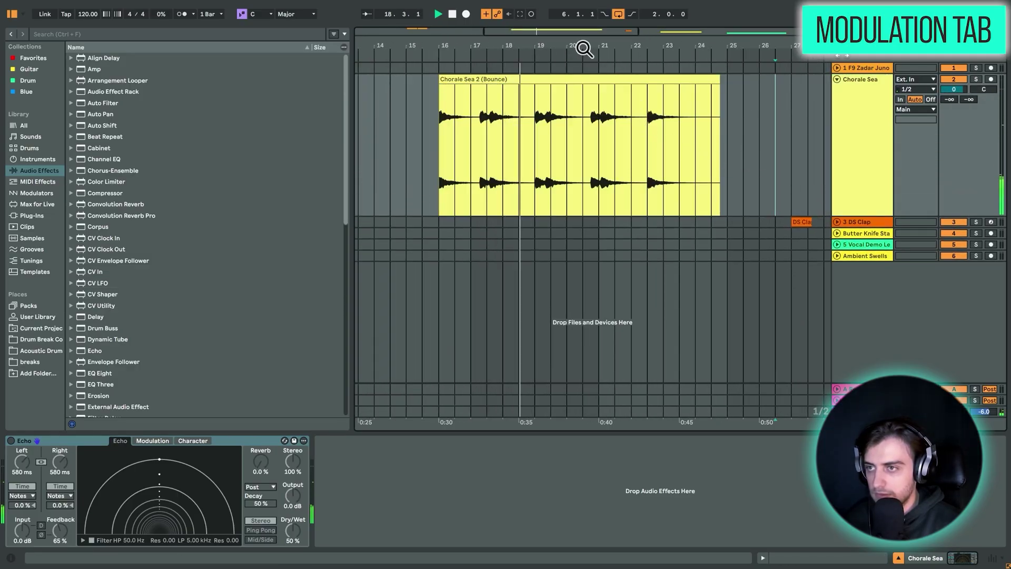
pyautogui.moveTo(582, 45); pyautogui.dragTo(583, 49)
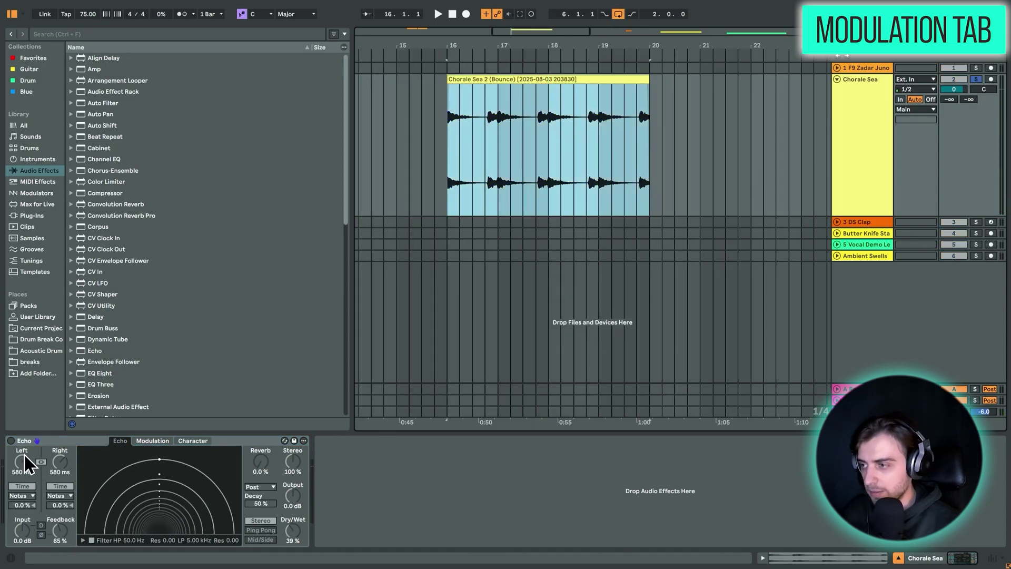
pyautogui.click(10, 440)
pyautogui.press('space')
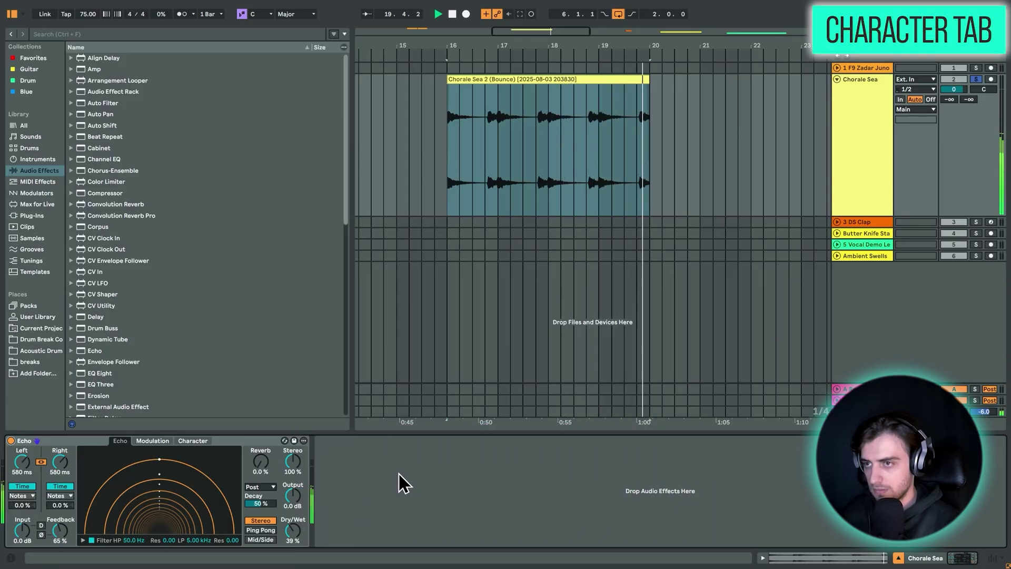
# Stop playback and turn off the Echo's Gate, Ducking, Wobble and Repitch on the Character tab
pyautogui.press('space')
pyautogui.click(193, 441)
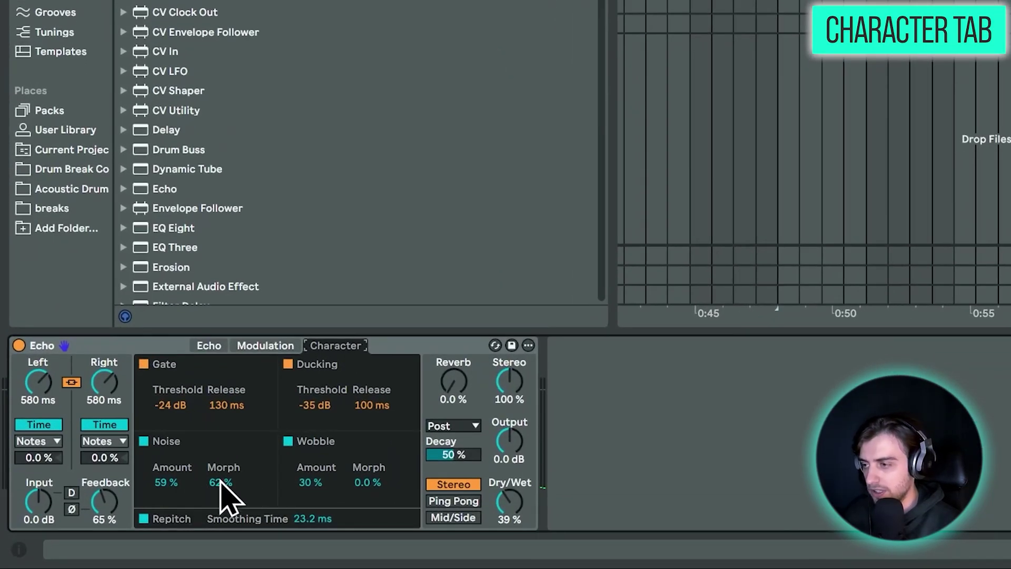
pyautogui.click(143, 364)
pyautogui.click(288, 364)
pyautogui.click(288, 441)
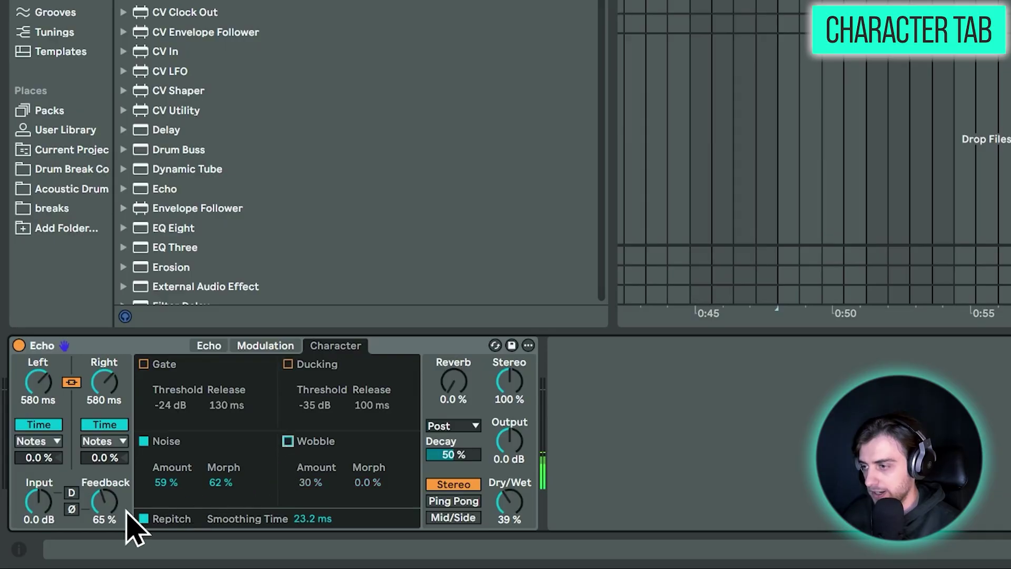
pyautogui.click(143, 519)
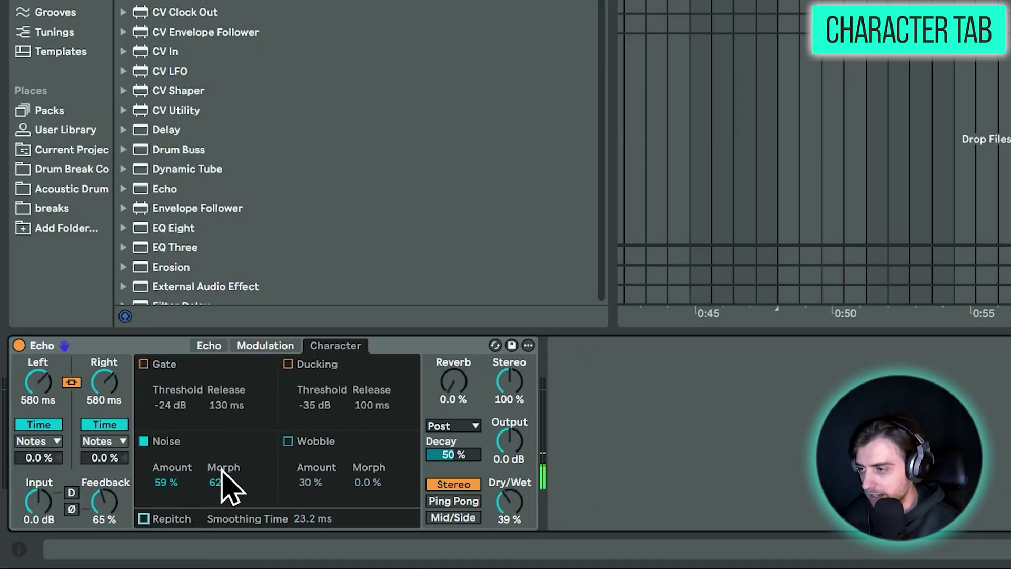
# Set the Noise amount to 91% and morph to 33%
pyautogui.click(176, 484)
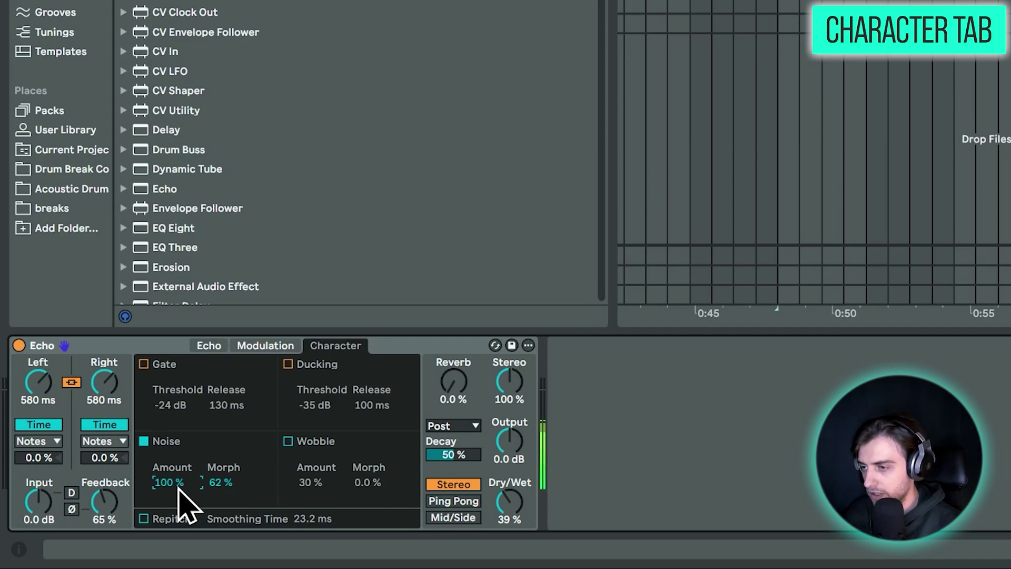
pyautogui.moveTo(178, 487); pyautogui.dragTo(178, 492)
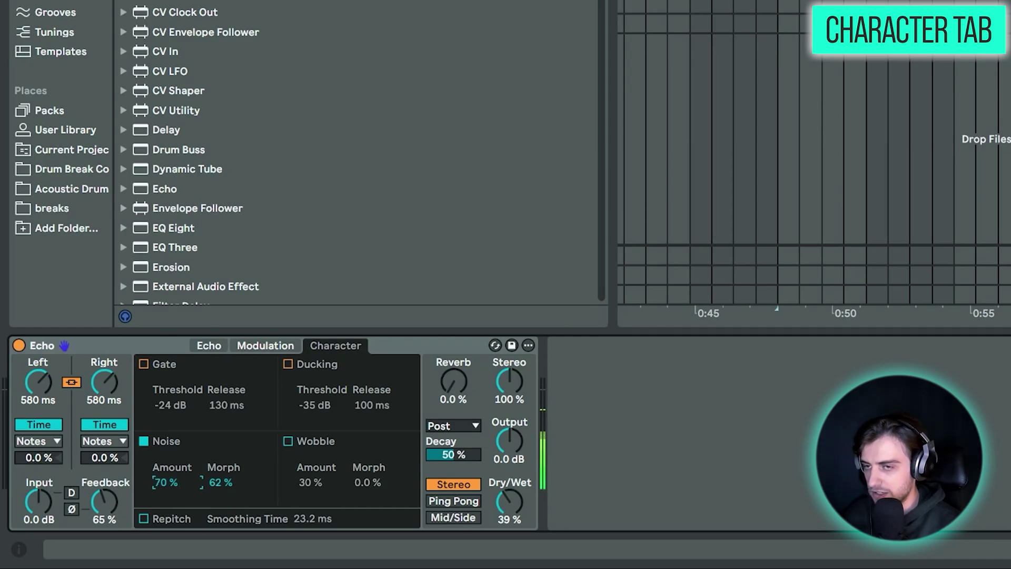
pyautogui.moveTo(221, 490); pyautogui.dragTo(221, 499)
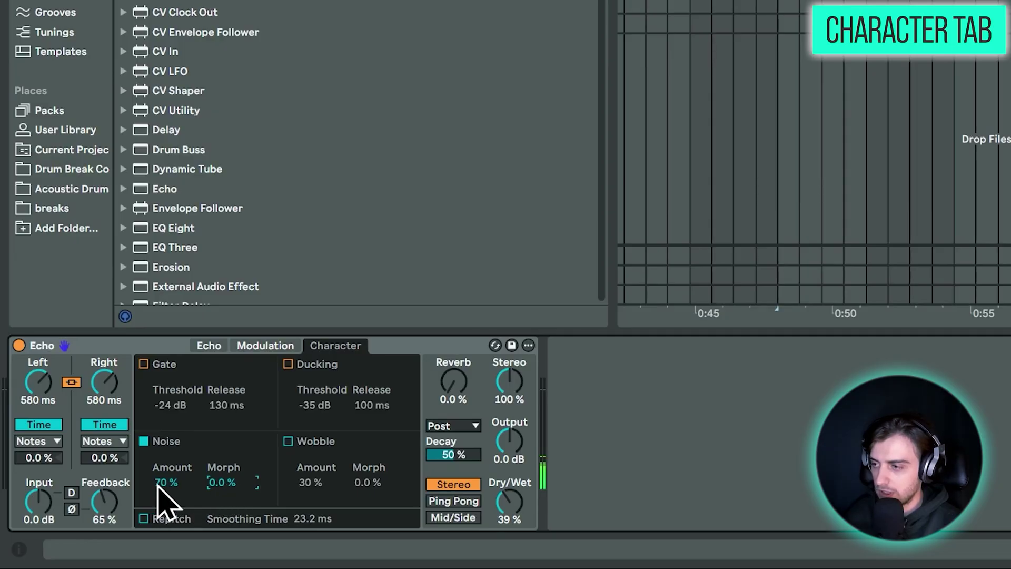
pyautogui.moveTo(161, 482); pyautogui.dragTo(160, 474)
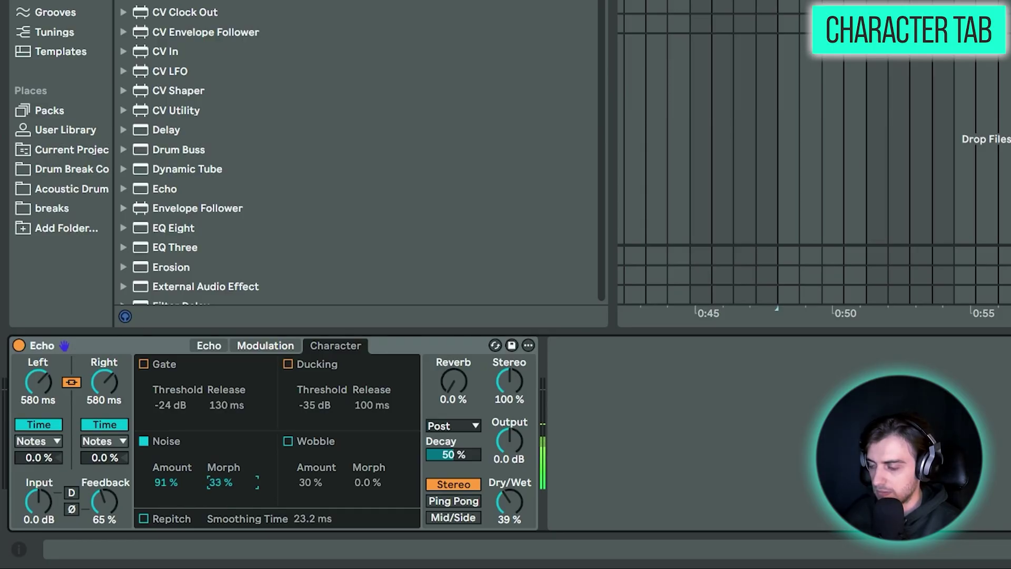
# Raise Noise morph to 56% and amount to 62% while playing the echoes
pyautogui.moveTo(220, 482); pyautogui.dragTo(220, 463)
pyautogui.click(166, 482)
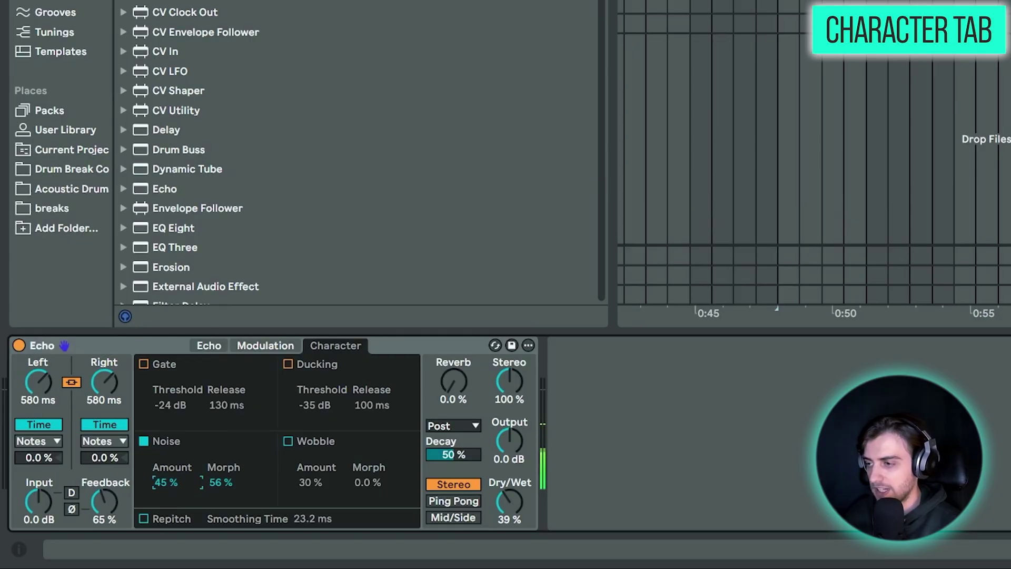
pyautogui.moveTo(165, 482); pyautogui.dragTo(165, 479)
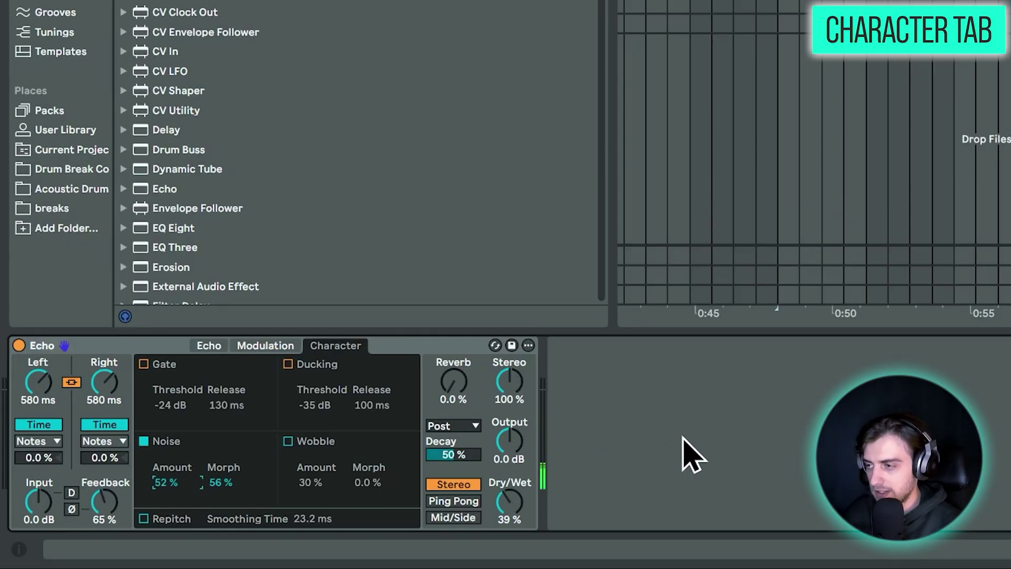
pyautogui.moveTo(166, 482); pyautogui.dragTo(179, 485)
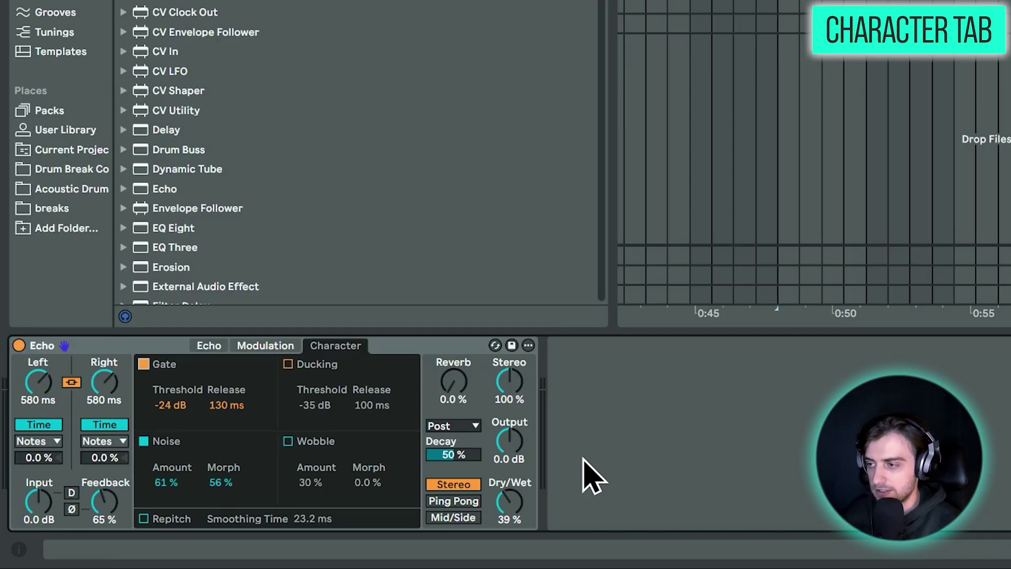
pyautogui.press('space')
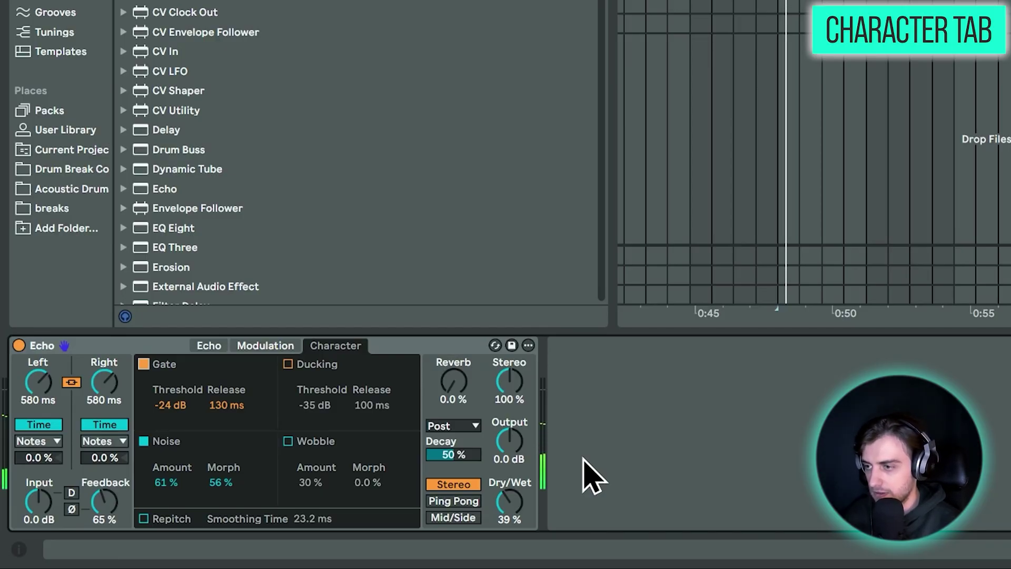
pyautogui.moveTo(166, 482); pyautogui.dragTo(171, 491)
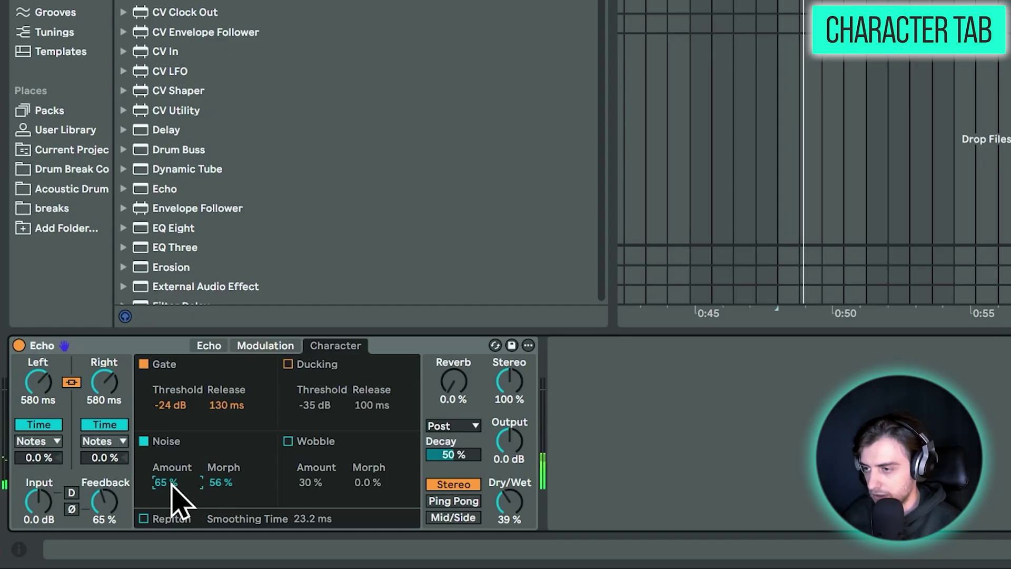
pyautogui.scroll(-3, 171, 482)
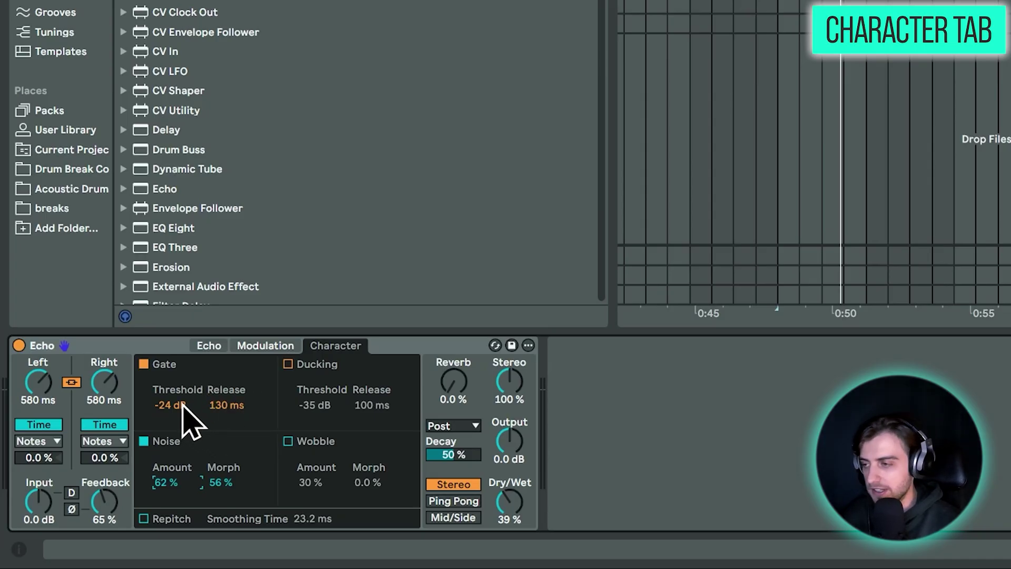
# Enable Wobble, make the Echo fully wet, and switch Noise and Gate off
pyautogui.click(288, 443)
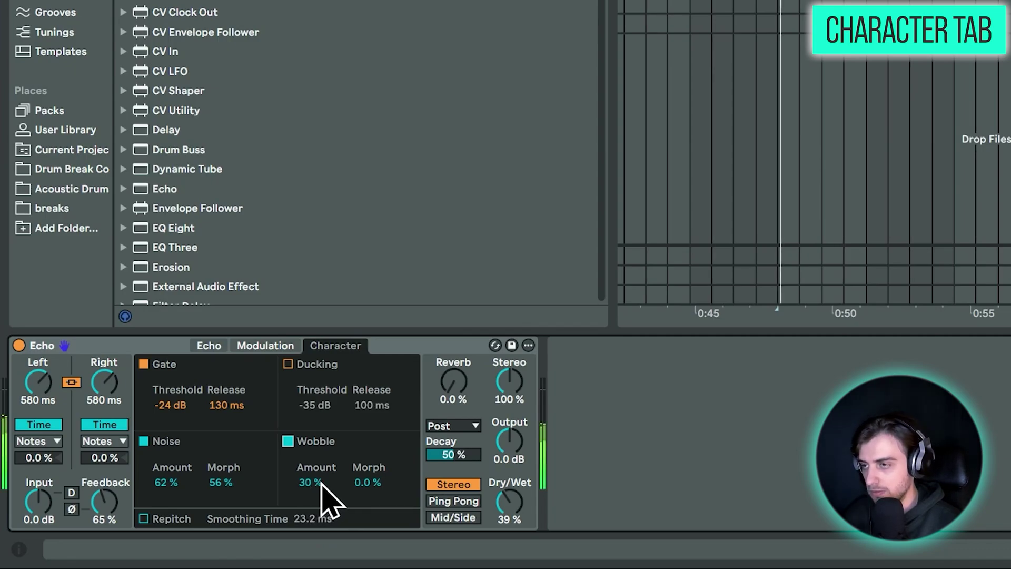
pyautogui.moveTo(318, 481)
pyautogui.mouseDown()
pyautogui.moveTo(318, 463)
pyautogui.moveTo(318, 493)
pyautogui.mouseUp()
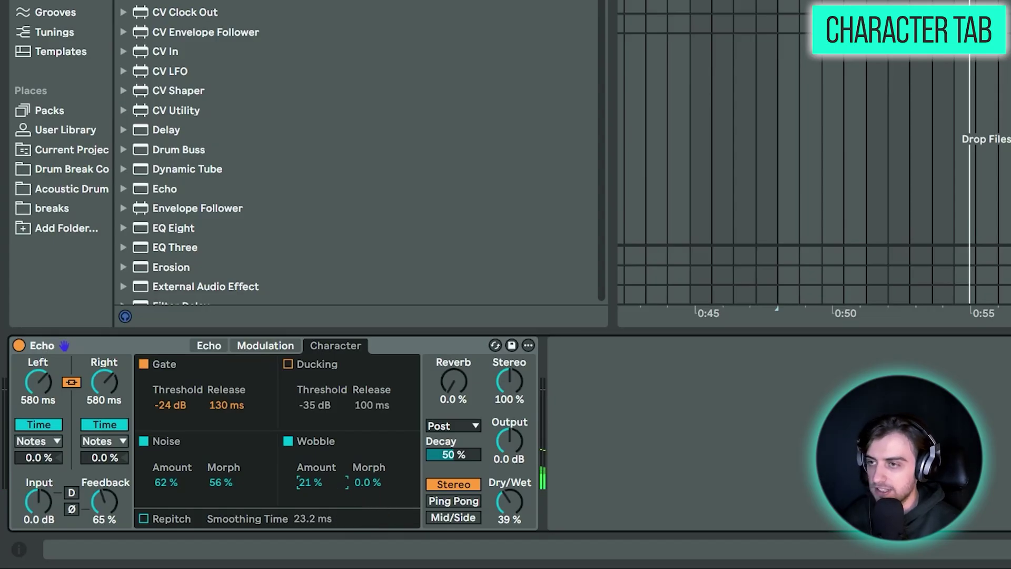
pyautogui.moveTo(310, 481); pyautogui.dragTo(330, 475)
pyautogui.moveTo(495, 500); pyautogui.dragTo(477, 381)
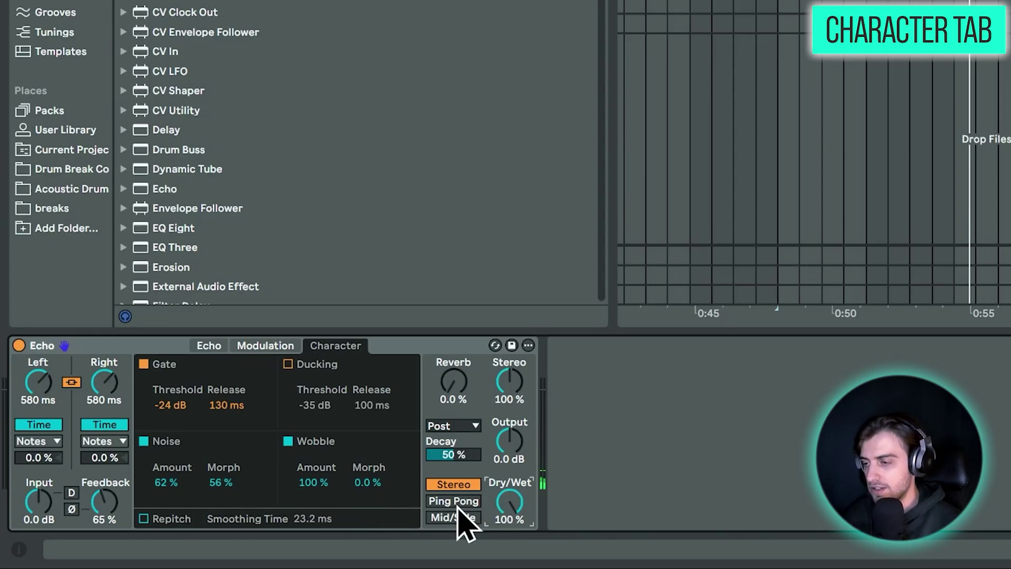
pyautogui.click(143, 440)
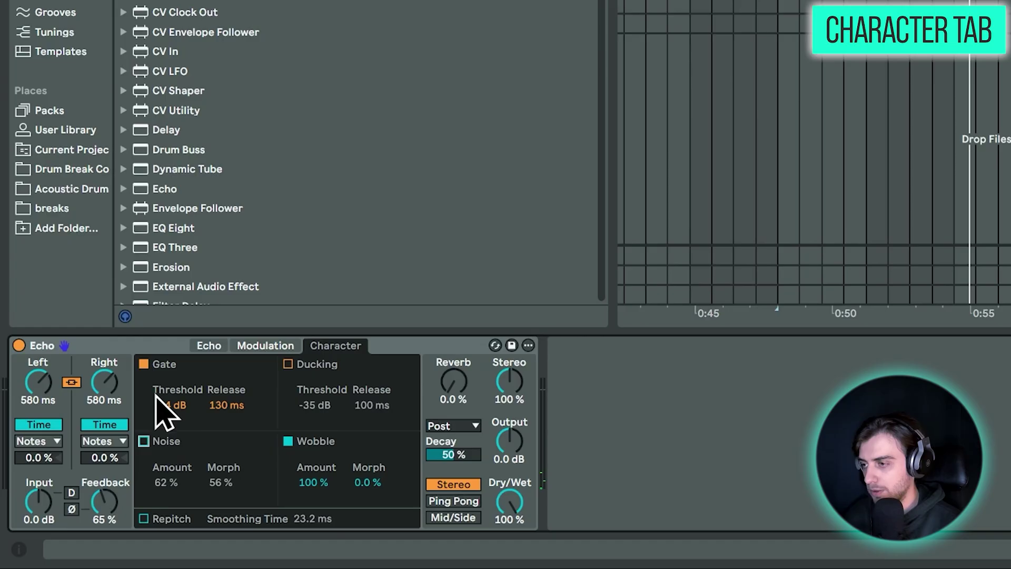
pyautogui.click(143, 364)
# Settle Wobble at 16% amount and 19% morph, then re-enable Gate and Noise at 50%
pyautogui.moveTo(370, 490); pyautogui.dragTo(370, 407)
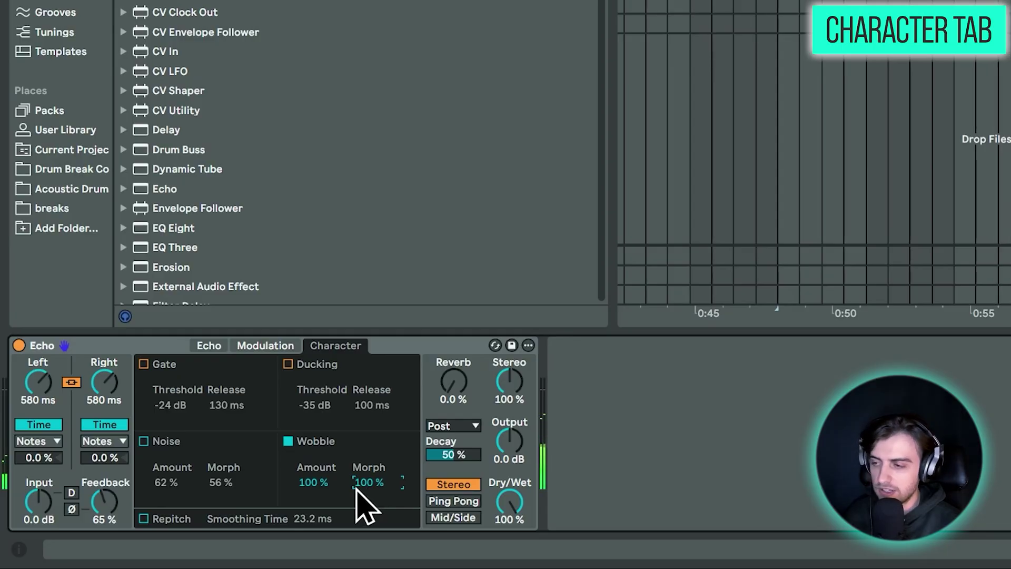
pyautogui.moveTo(318, 490); pyautogui.dragTo(319, 504)
pyautogui.moveTo(366, 490); pyautogui.dragTo(371, 498)
pyautogui.click(311, 483)
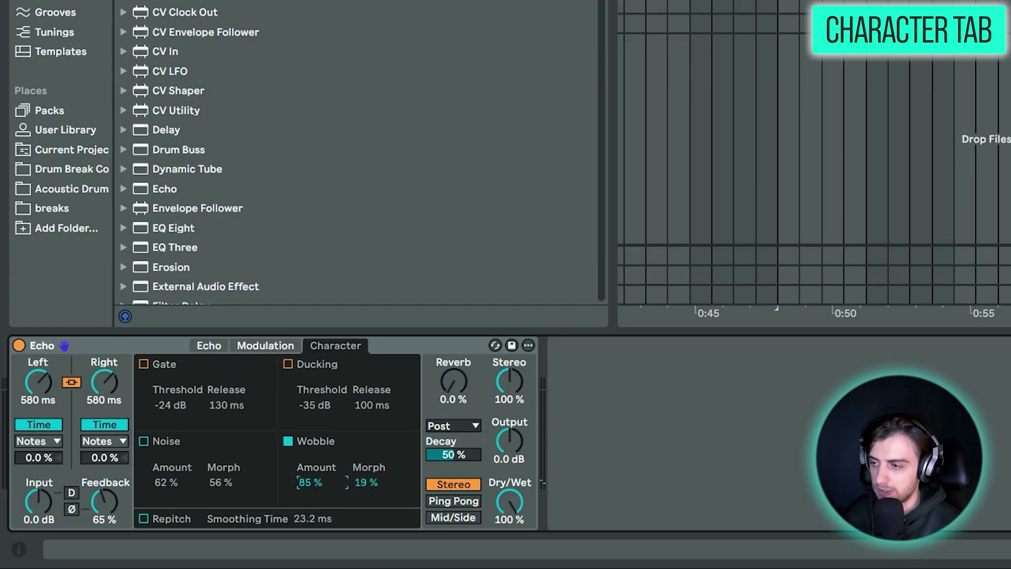
pyautogui.moveTo(310, 482); pyautogui.dragTo(311, 505)
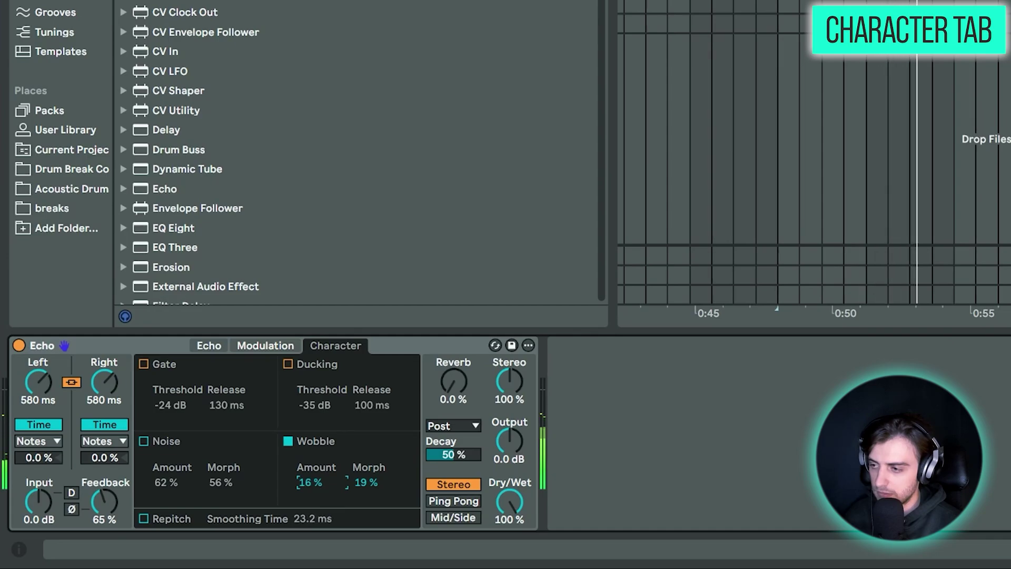
pyautogui.click(143, 364)
pyautogui.click(144, 440)
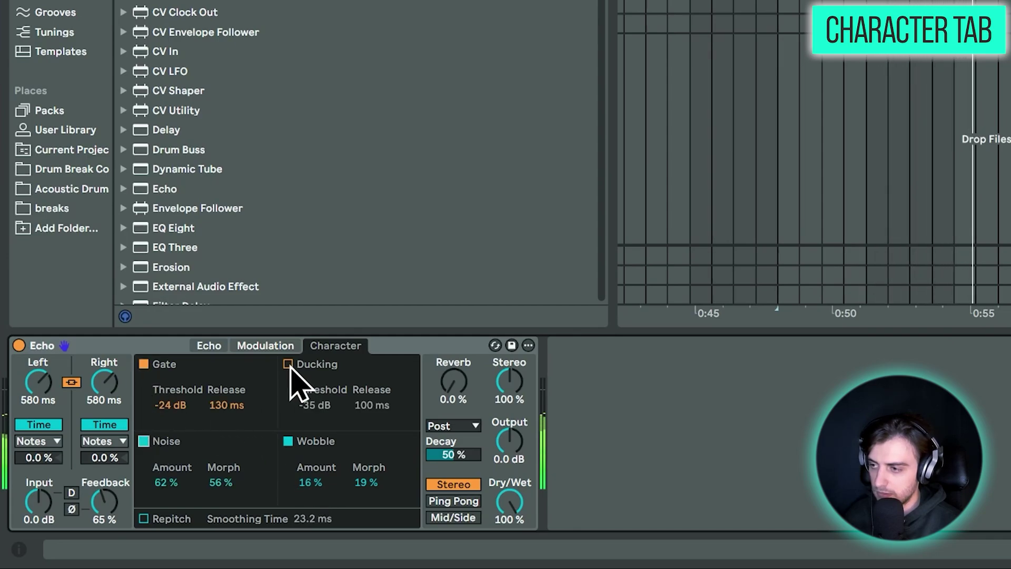
pyautogui.moveTo(172, 481); pyautogui.dragTo(171, 481)
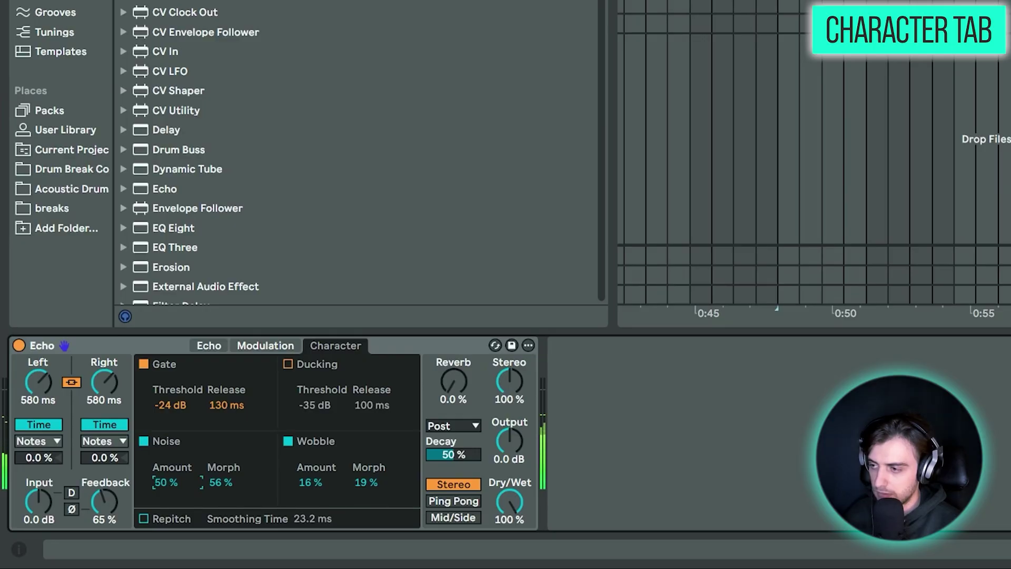
# Lower Noise to 42%, enable Ducking at -35 dB threshold, and play the ducked echoes
pyautogui.moveTo(171, 481); pyautogui.dragTo(172, 476)
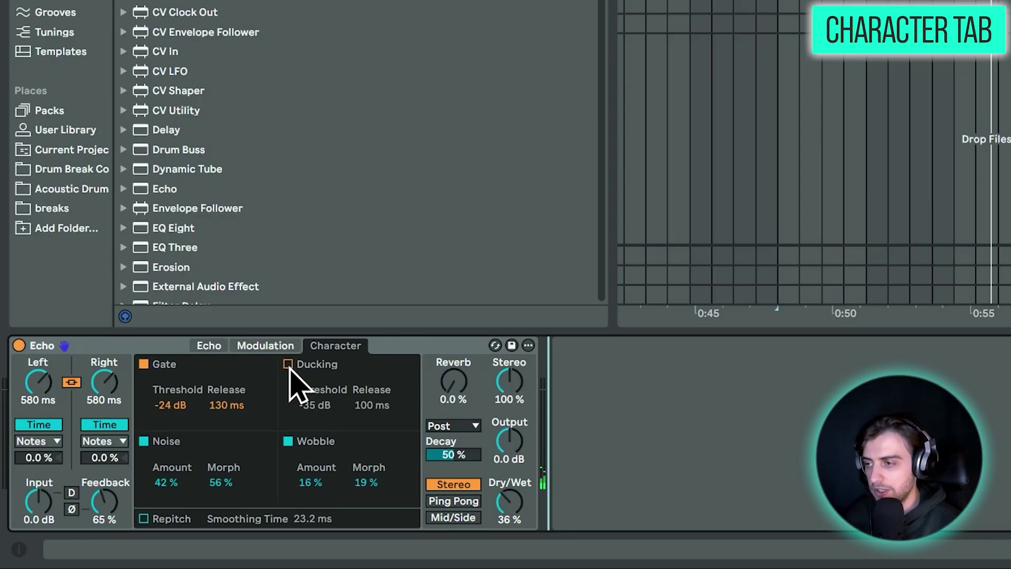
pyautogui.click(288, 364)
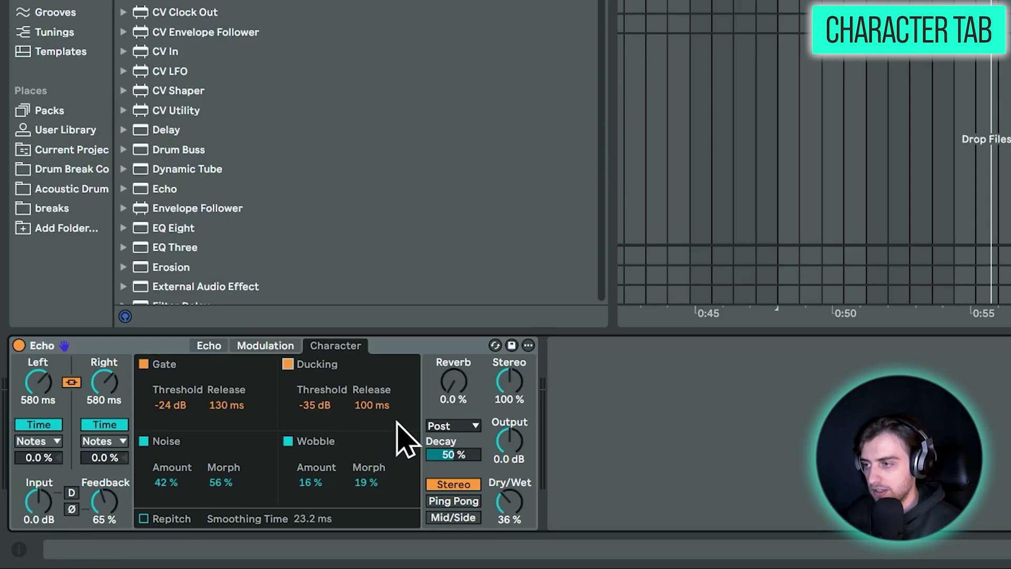
pyautogui.press('space')
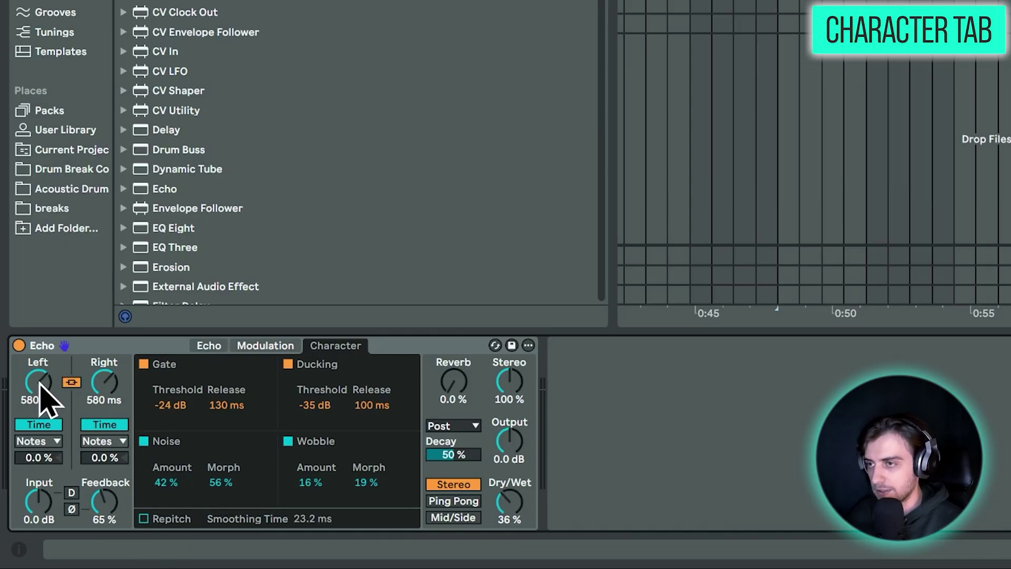
# Turn Ducking off and sweep the linked delay times, reaching 132 ms
pyautogui.press('space')
pyautogui.moveTo(43, 386); pyautogui.dragTo(44, 455)
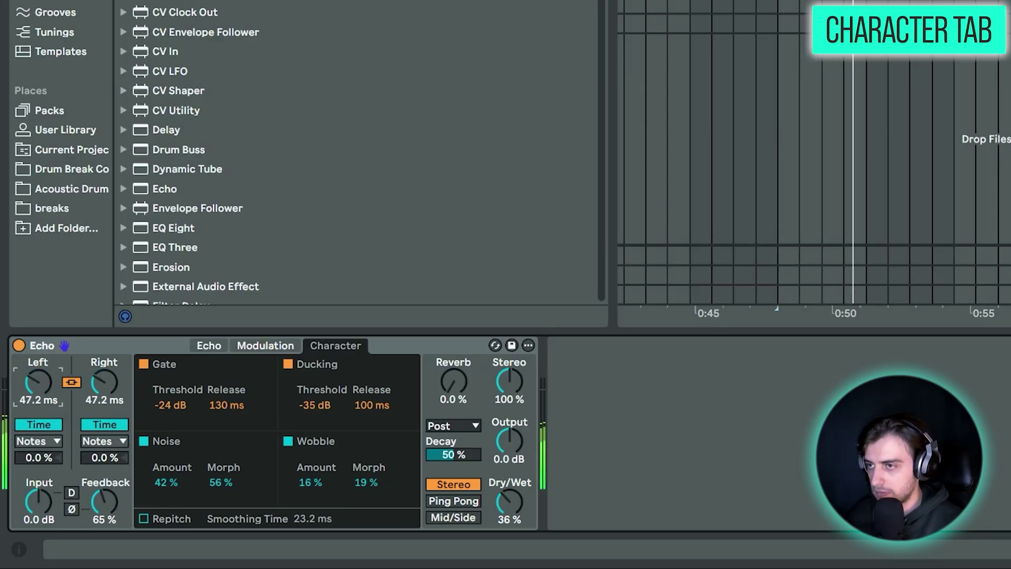
pyautogui.click(288, 364)
pyautogui.moveTo(67, 390); pyautogui.dragTo(67, 350)
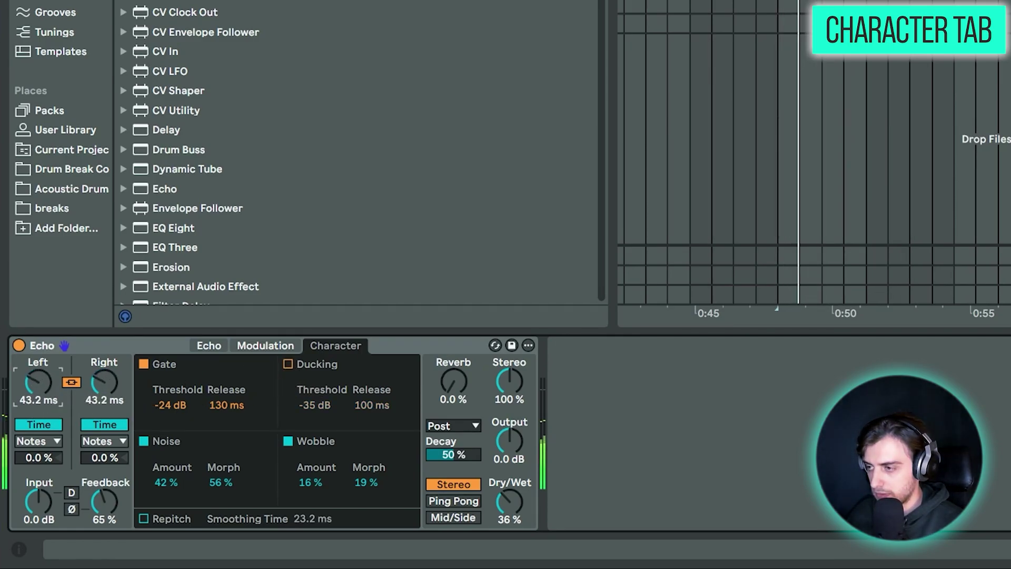
pyautogui.moveTo(38, 408); pyautogui.dragTo(34, 395)
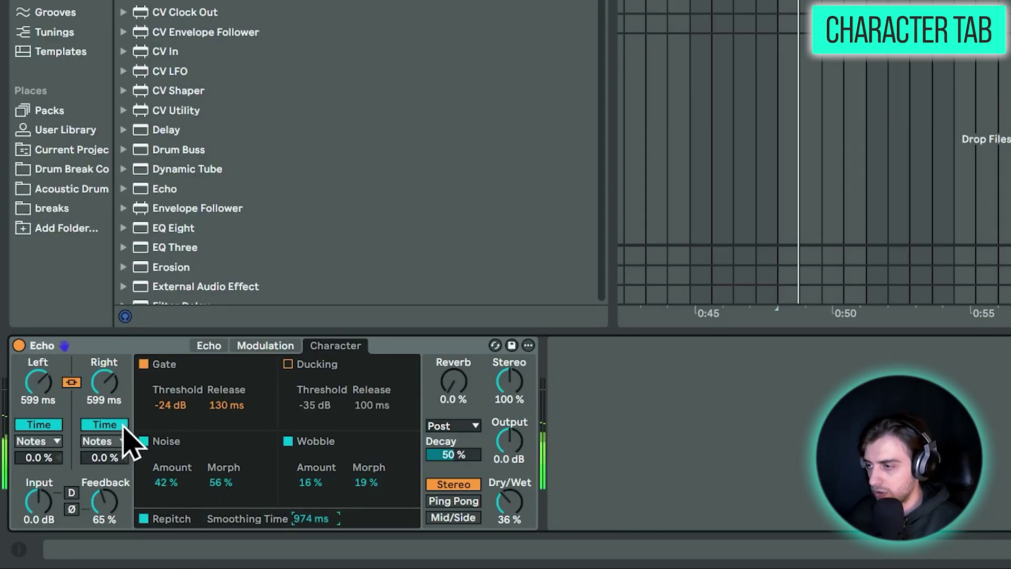
# Set Repitch smoothing to 1.00 s and feedback to 98% while sweeping the delay time down
pyautogui.moveTo(38, 381); pyautogui.dragTo(38, 357)
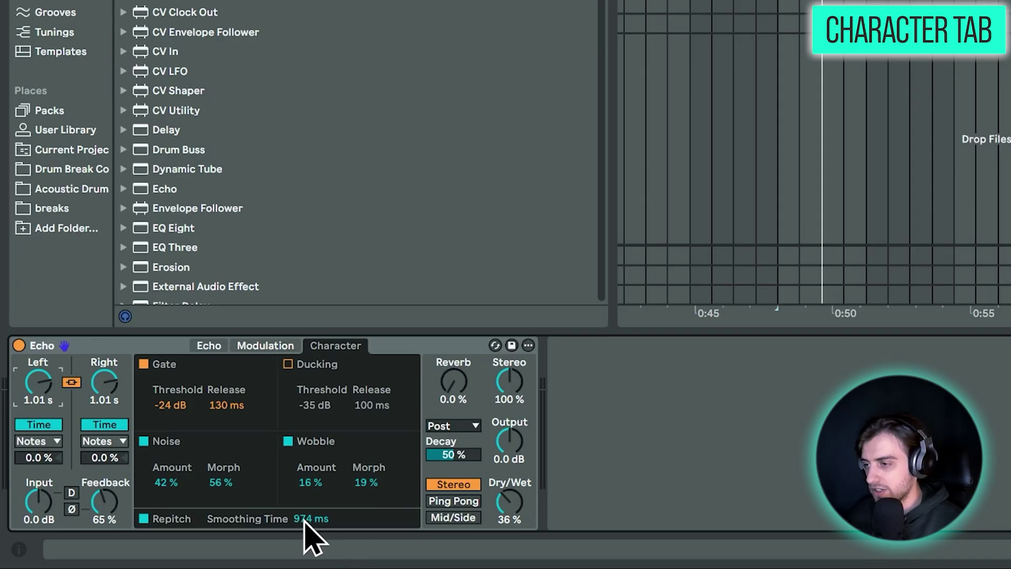
pyautogui.moveTo(331, 518); pyautogui.dragTo(331, 513)
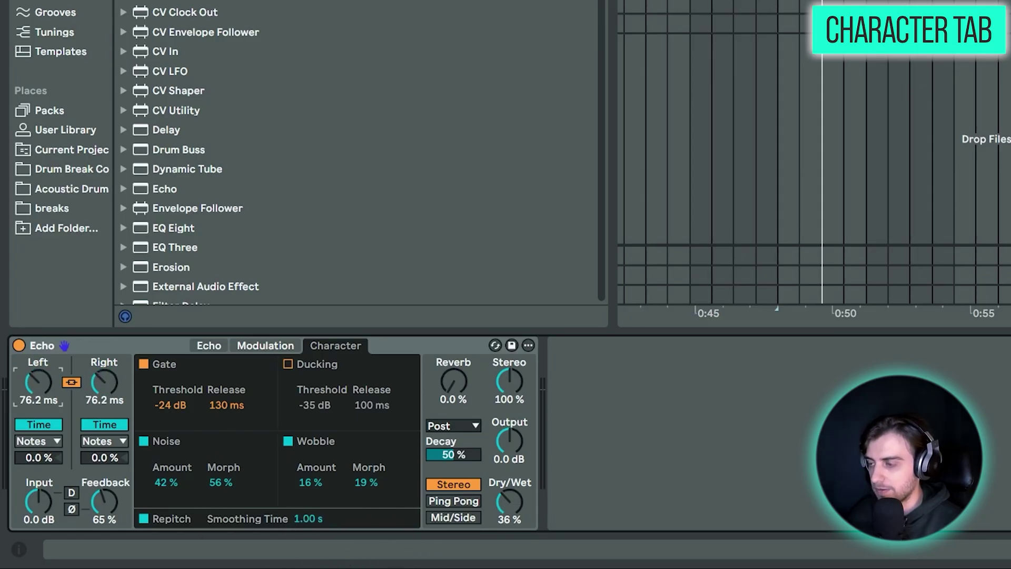
pyautogui.moveTo(38, 381)
pyautogui.mouseDown()
pyautogui.moveTo(38, 358)
pyautogui.moveTo(39, 397)
pyautogui.moveTo(39, 387)
pyautogui.mouseUp()
pyautogui.moveTo(104, 501); pyautogui.dragTo(105, 481)
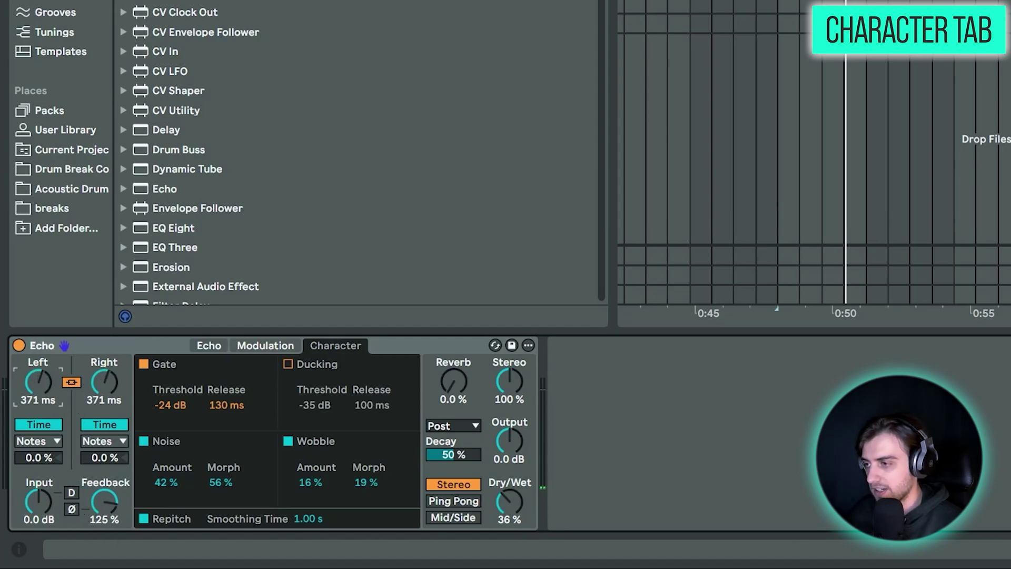
pyautogui.moveTo(38, 381); pyautogui.dragTo(39, 392)
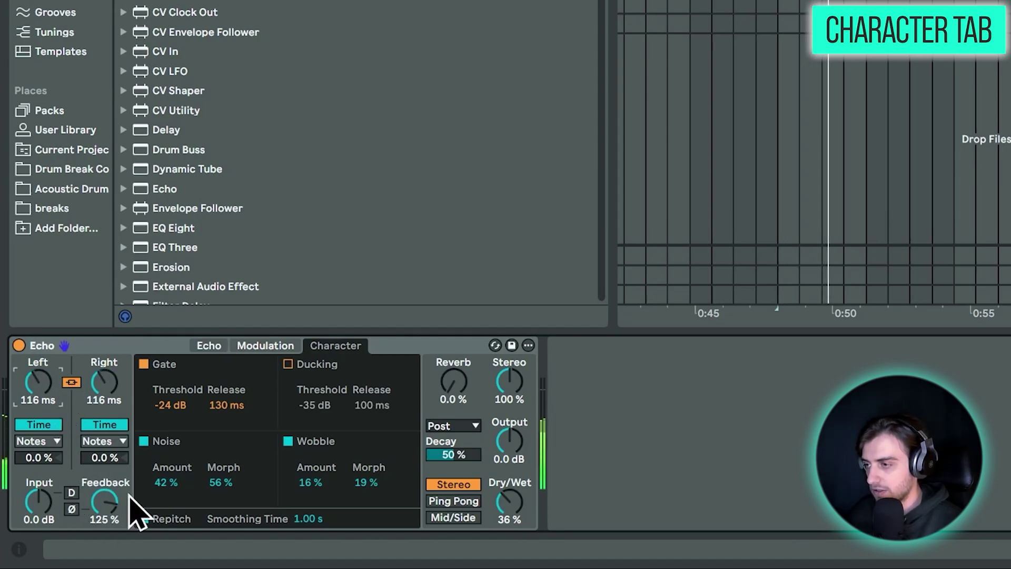
pyautogui.moveTo(130, 496); pyautogui.dragTo(130, 504)
pyautogui.moveTo(38, 382)
pyautogui.mouseDown()
pyautogui.moveTo(39, 397)
pyautogui.moveTo(38, 374)
pyautogui.mouseUp()
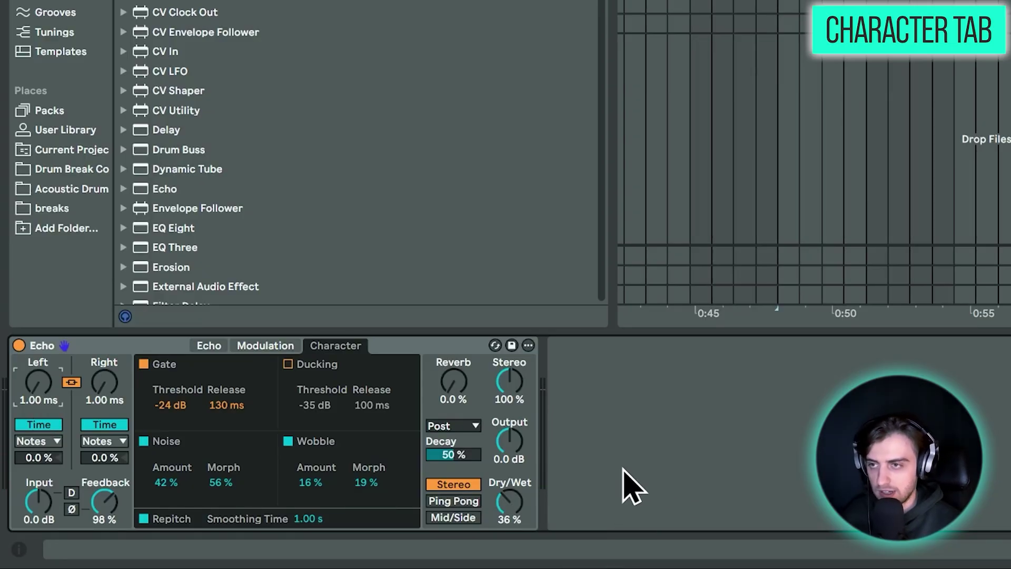
# Play the DS Clap and compare it with its Echo bypassed, then switched back on
pyautogui.click(857, 259)
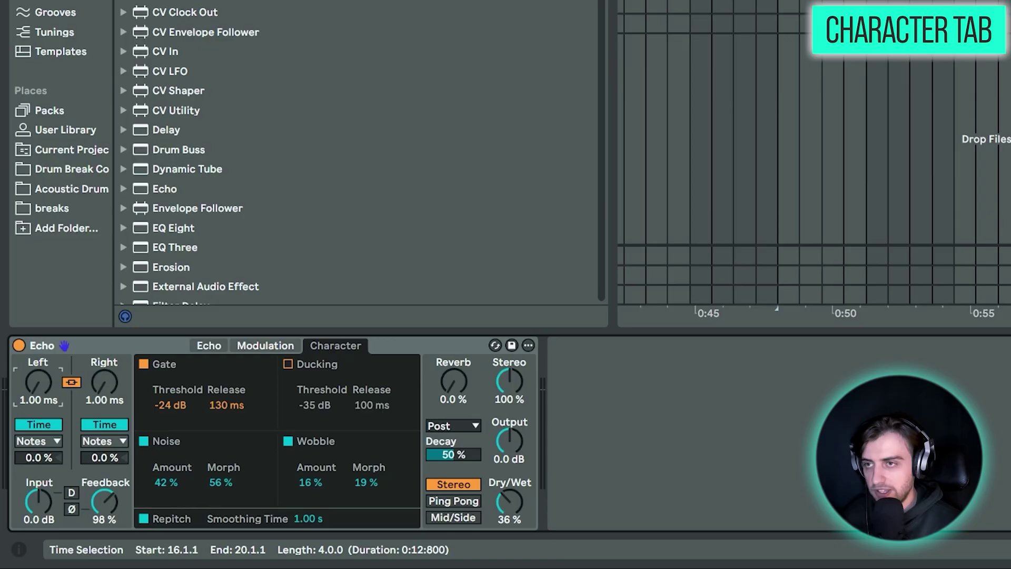
pyautogui.press('space')
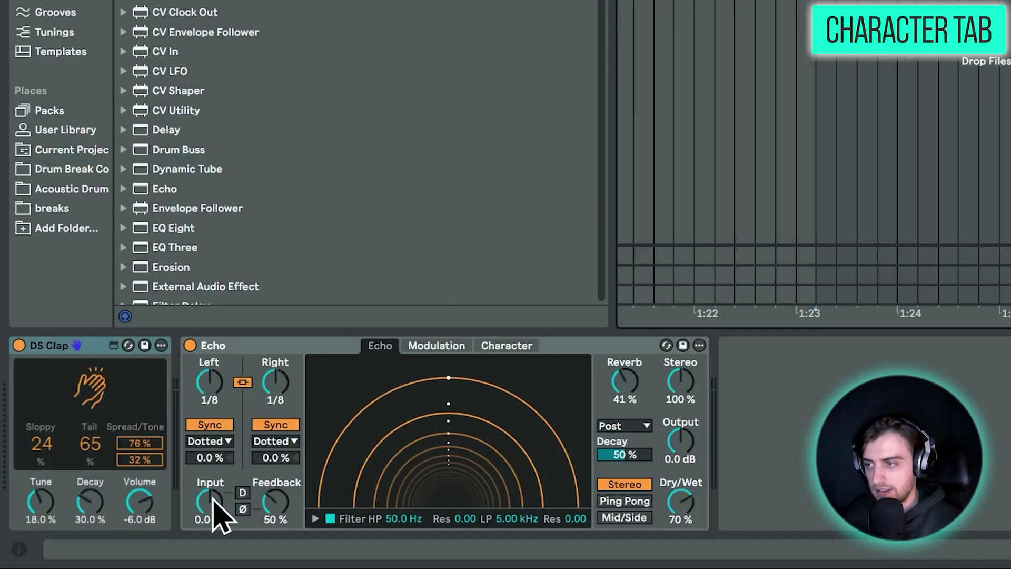
pyautogui.click(190, 345)
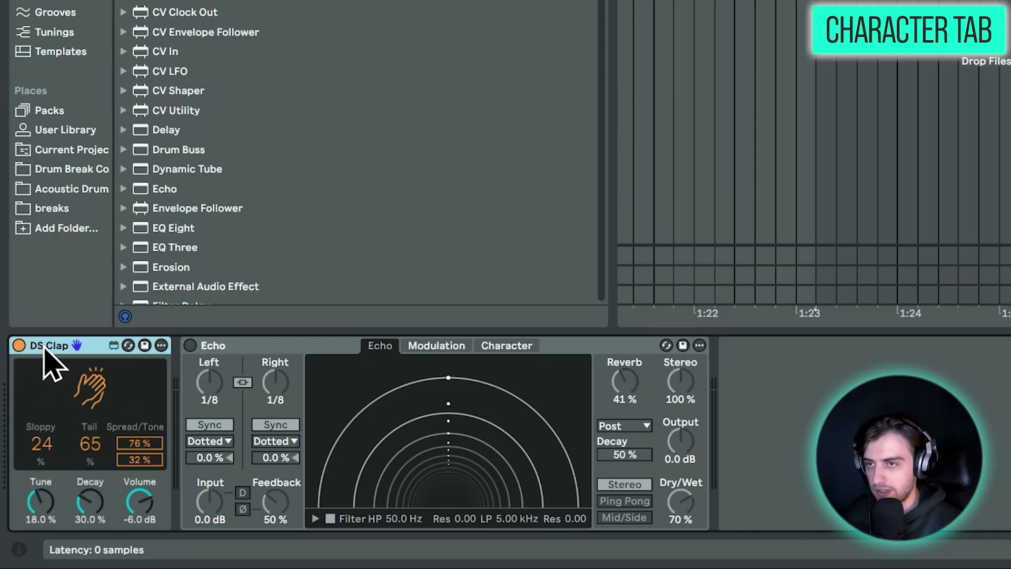
pyautogui.click(190, 344)
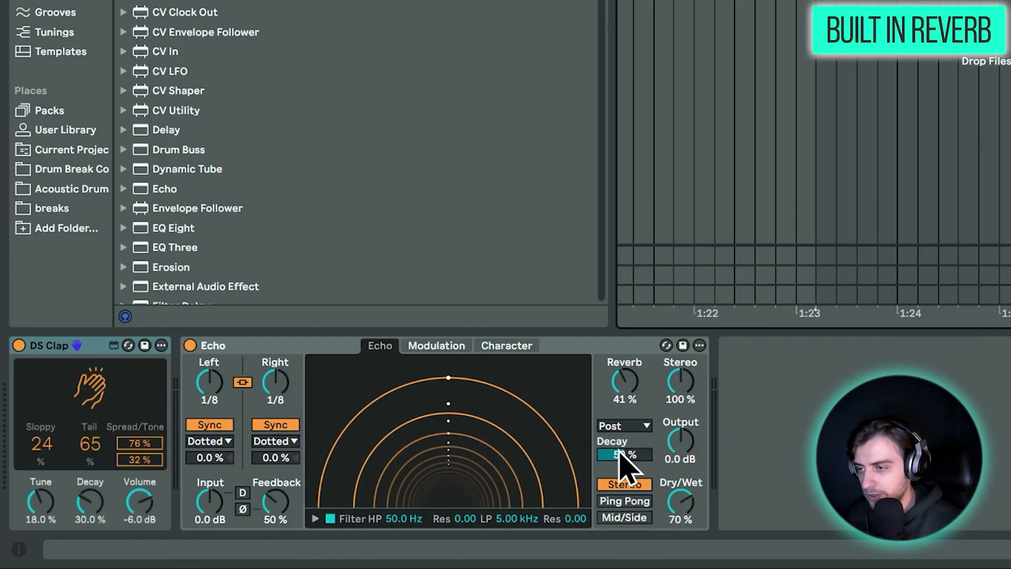
# Adjust the clap Echo's reverb amount and decay, trying Pre, Post and finally Feedbk placement
pyautogui.moveTo(625, 381); pyautogui.dragTo(624, 358)
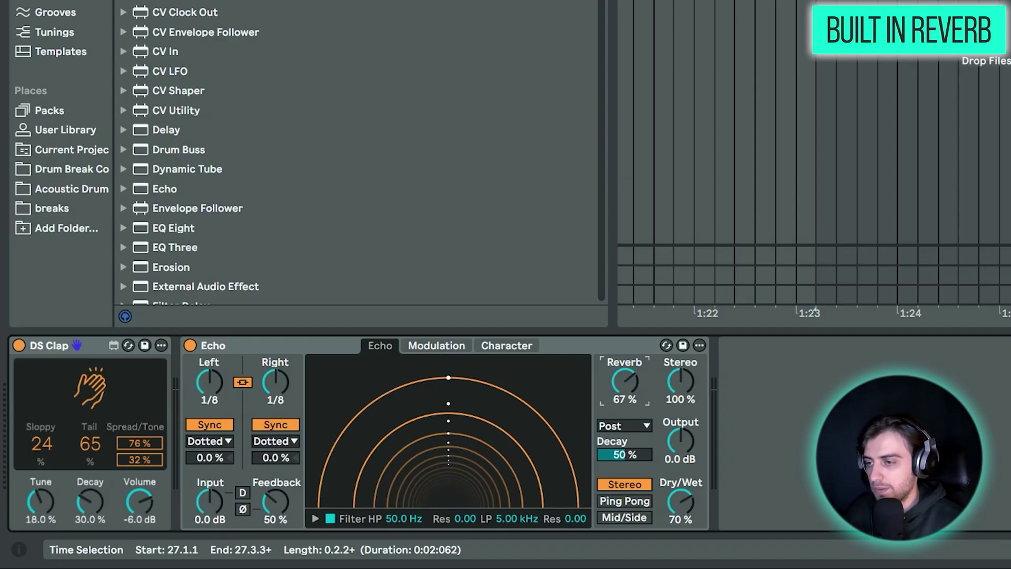
pyautogui.moveTo(624, 454); pyautogui.dragTo(625, 473)
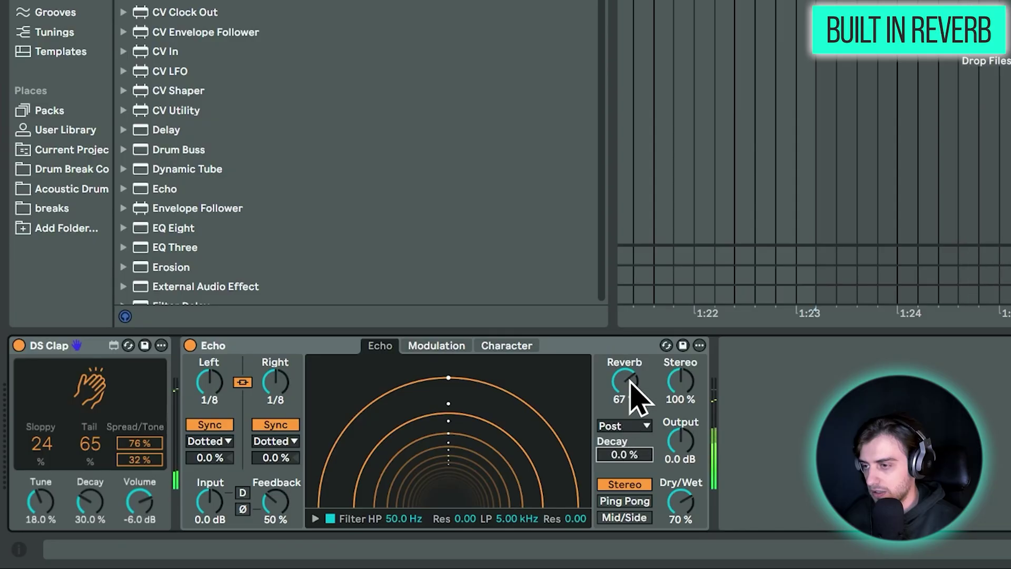
pyautogui.moveTo(636, 406); pyautogui.dragTo(636, 412)
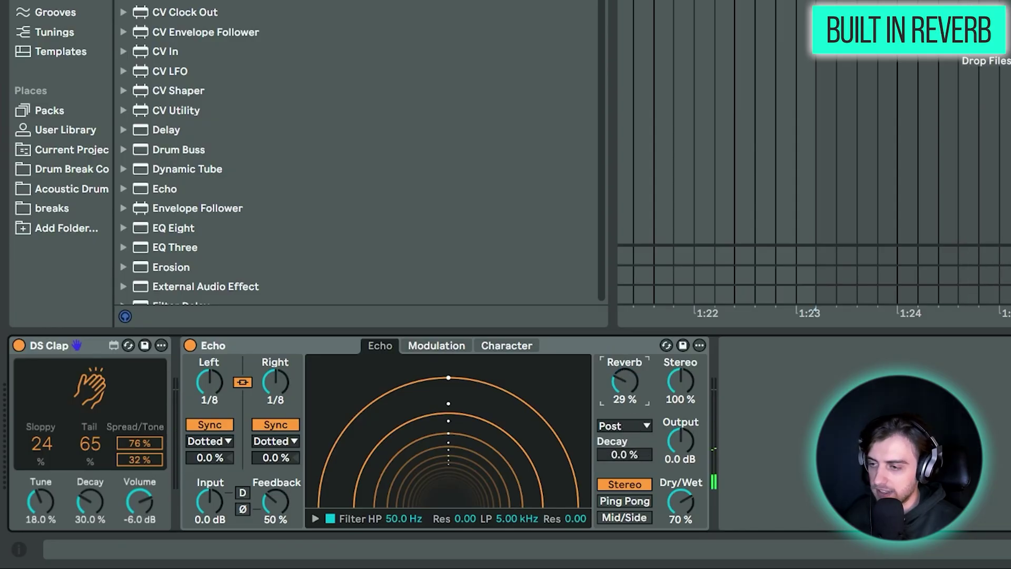
pyautogui.click(634, 426)
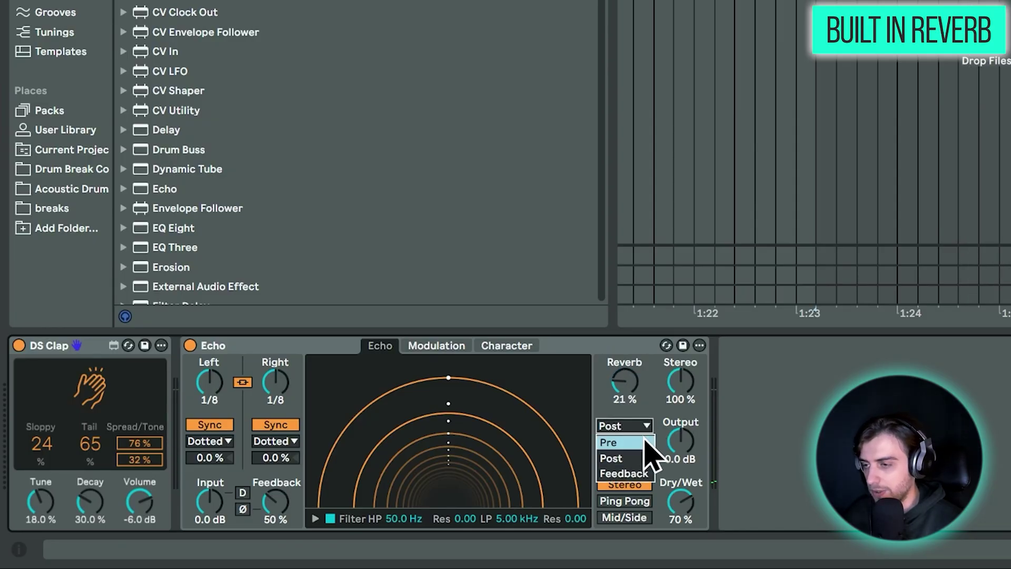
pyautogui.click(643, 442)
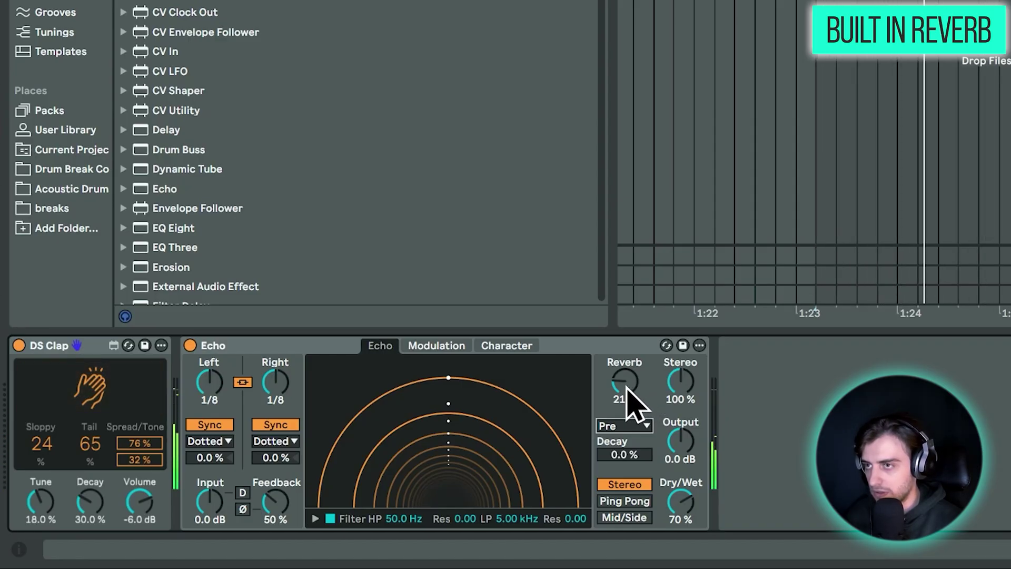
pyautogui.click(634, 426)
pyautogui.click(634, 460)
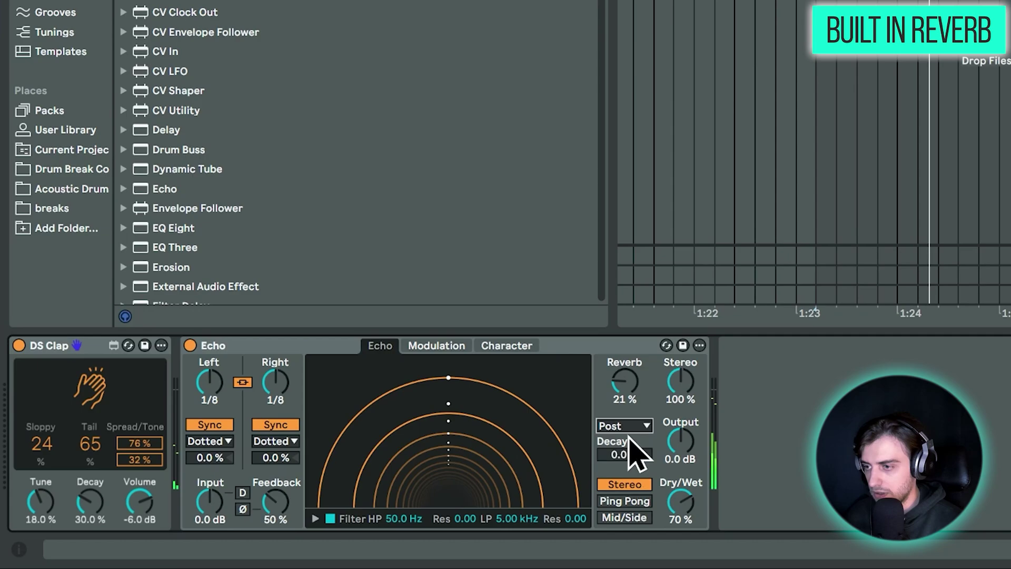
pyautogui.click(634, 425)
pyautogui.click(637, 477)
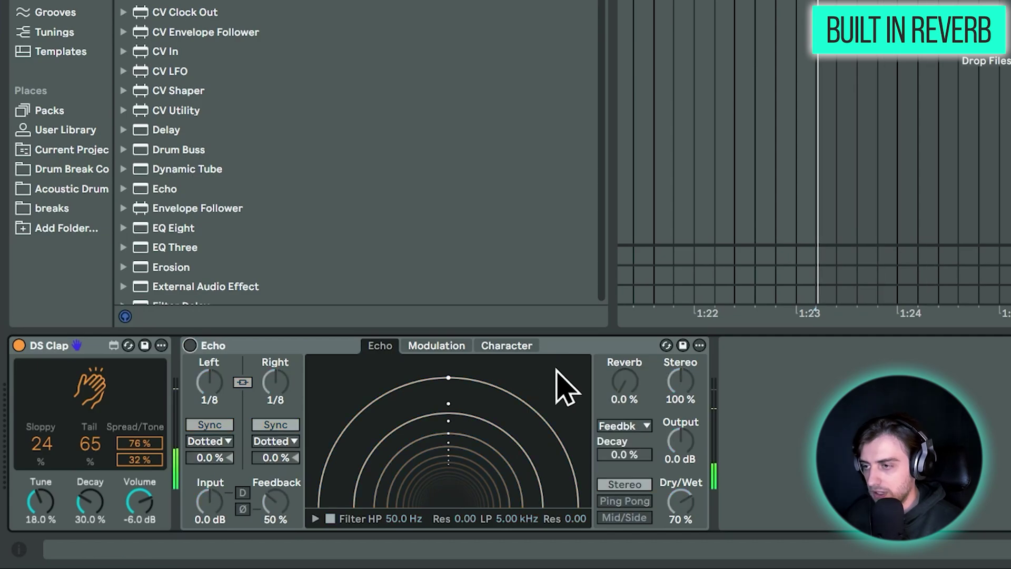
# Re-enable the Echo and settle its reverb at 43% with a short 7.8% decay
pyautogui.click(191, 345)
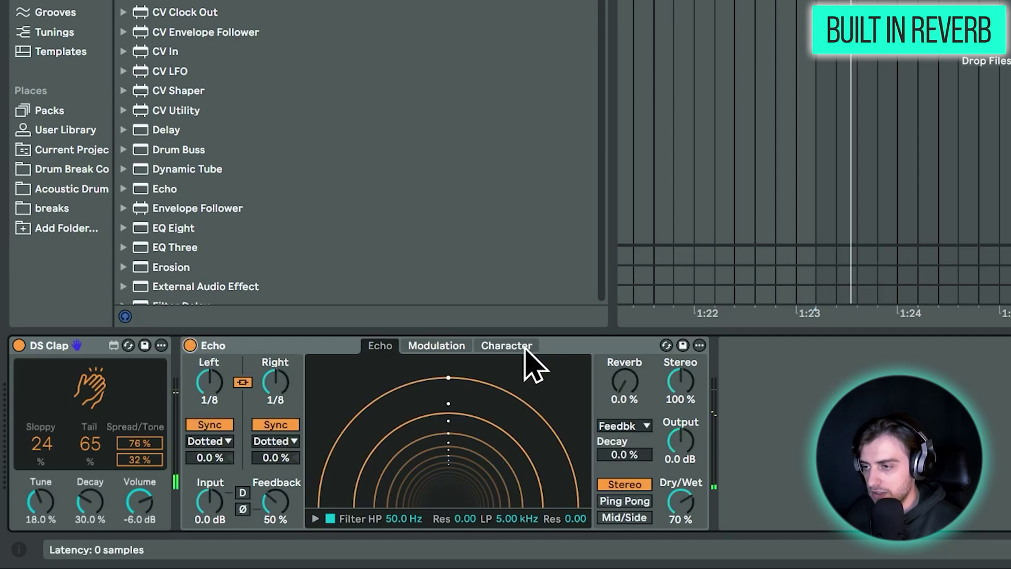
pyautogui.moveTo(624, 382); pyautogui.dragTo(625, 337)
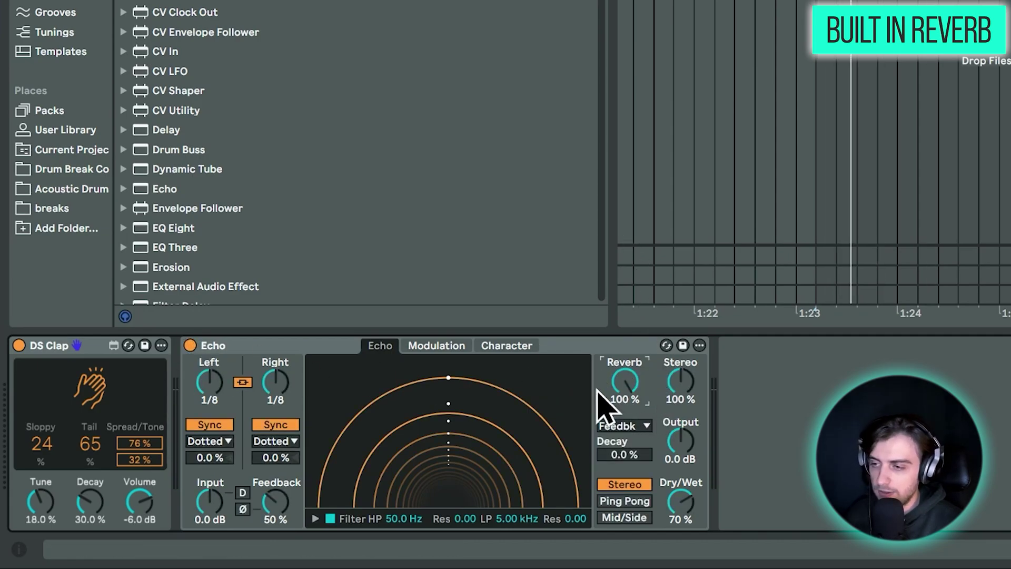
pyautogui.moveTo(629, 457); pyautogui.dragTo(629, 442)
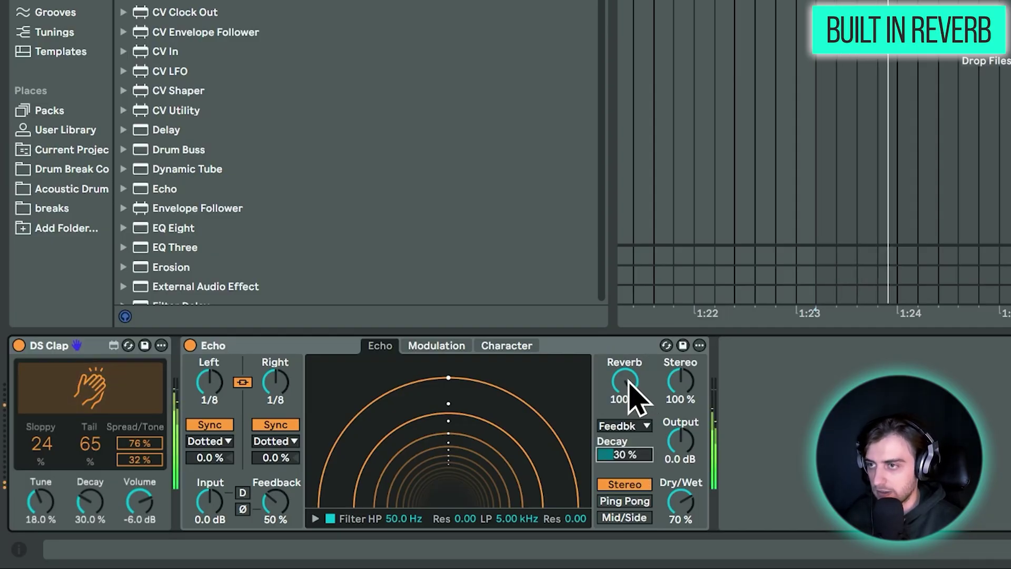
pyautogui.moveTo(633, 389); pyautogui.dragTo(633, 396)
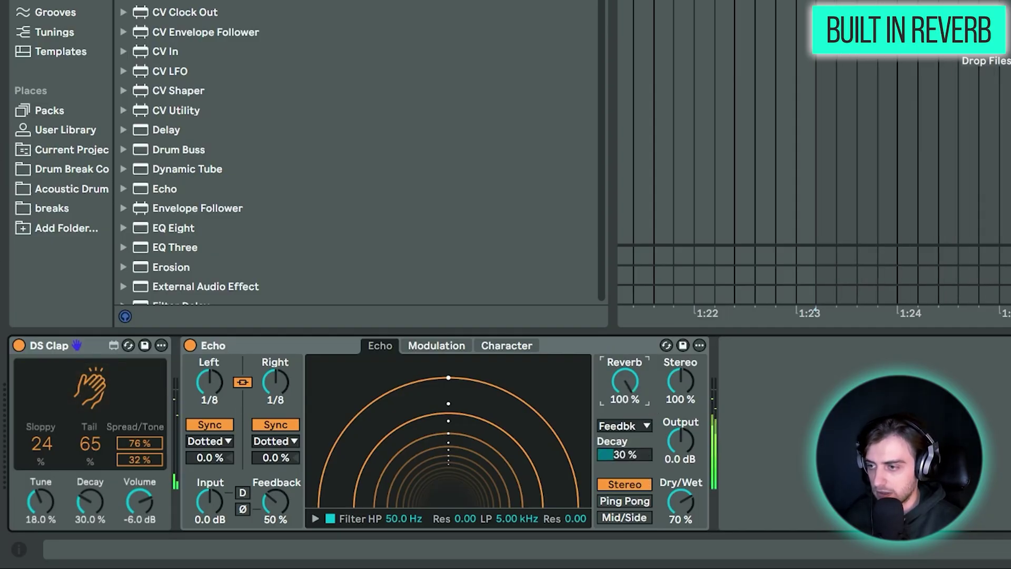
pyautogui.moveTo(634, 450); pyautogui.dragTo(634, 448)
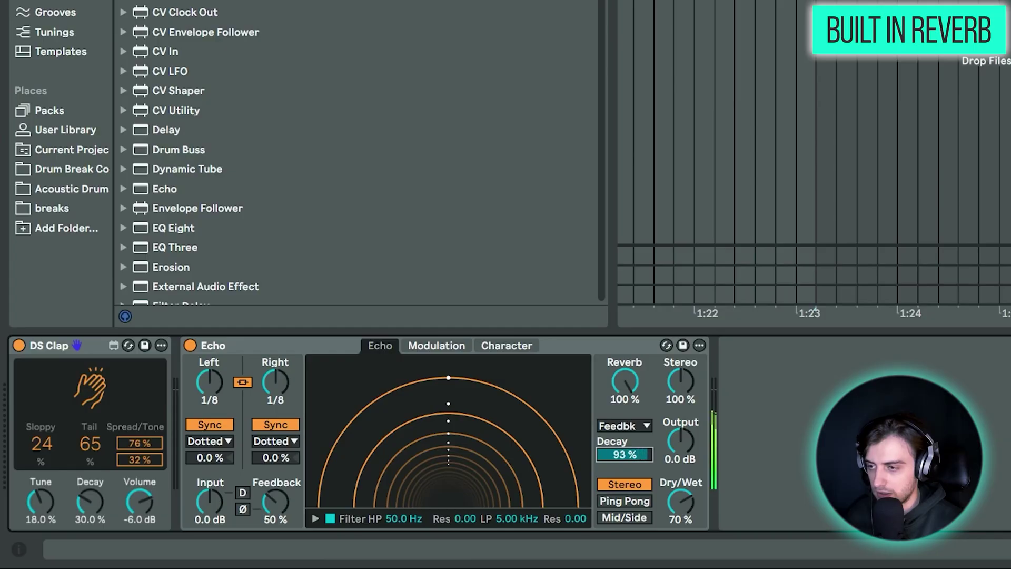
pyautogui.moveTo(634, 383); pyautogui.dragTo(634, 397)
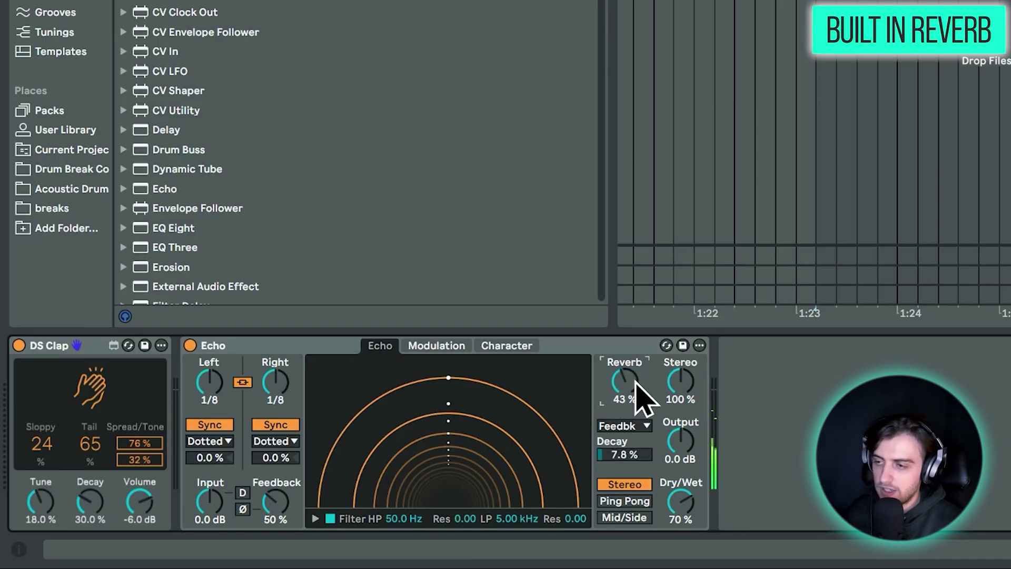
pyautogui.click(877, 285)
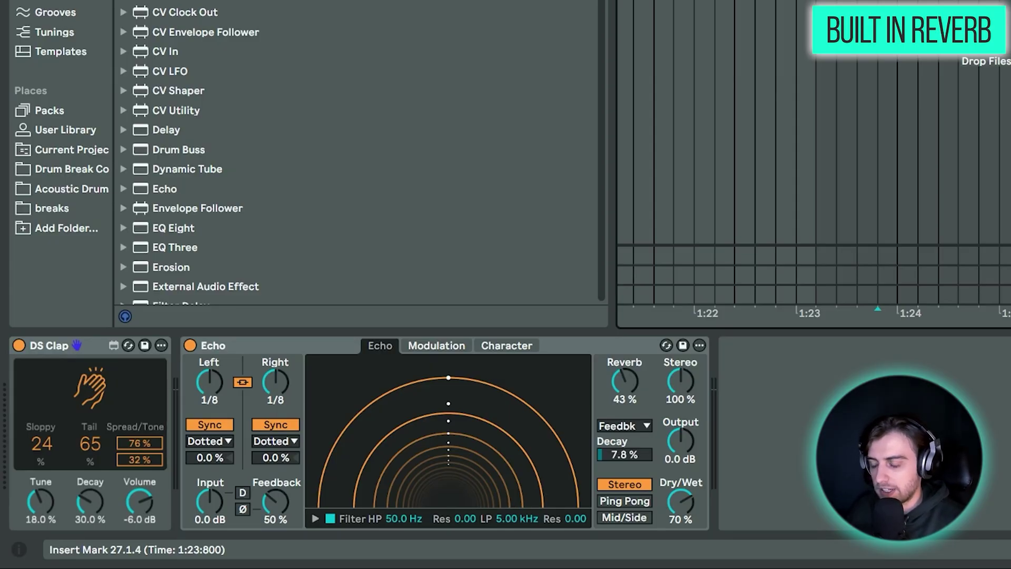
# Zoom to bar 30 and select the Butter Knife Stab clip
pyautogui.press('-')
pyautogui.press('-')
pyautogui.press('-')
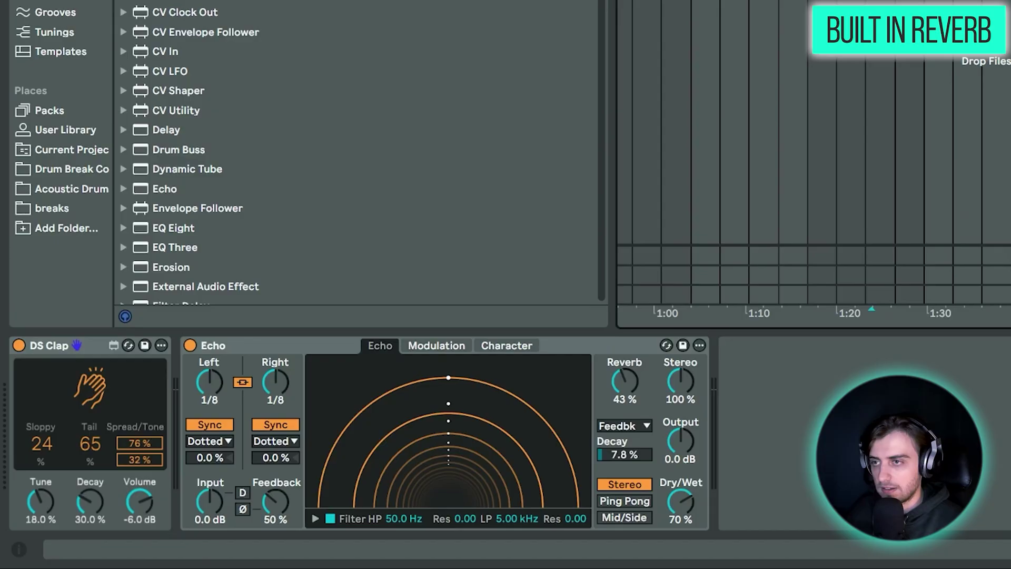
pyautogui.press('+')
pyautogui.click(513, 163)
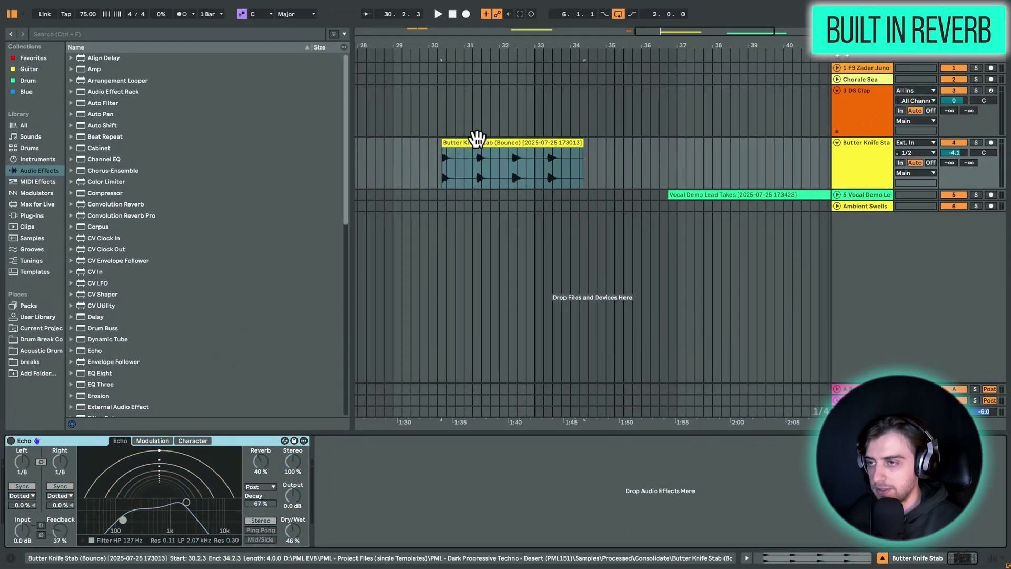
pyautogui.click(476, 140)
pyautogui.press('+')
pyautogui.press('+')
pyautogui.click(488, 74)
pyautogui.click(511, 92)
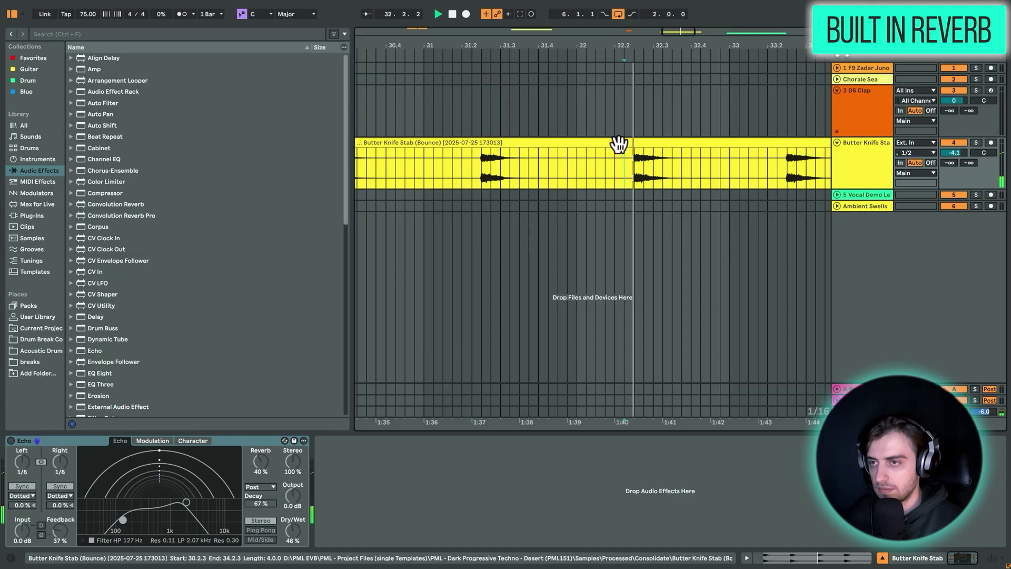
pyautogui.click(555, 142)
pyautogui.press('-')
pyautogui.press('-')
# Switch on the stab's Echo and play the clip from the selection
pyautogui.click(10, 440)
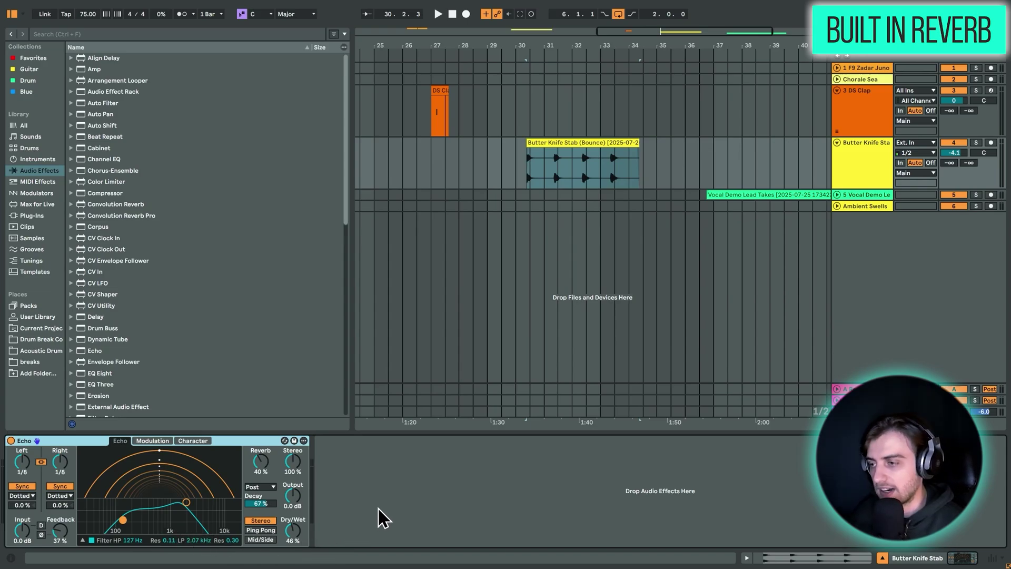
pyautogui.press('space')
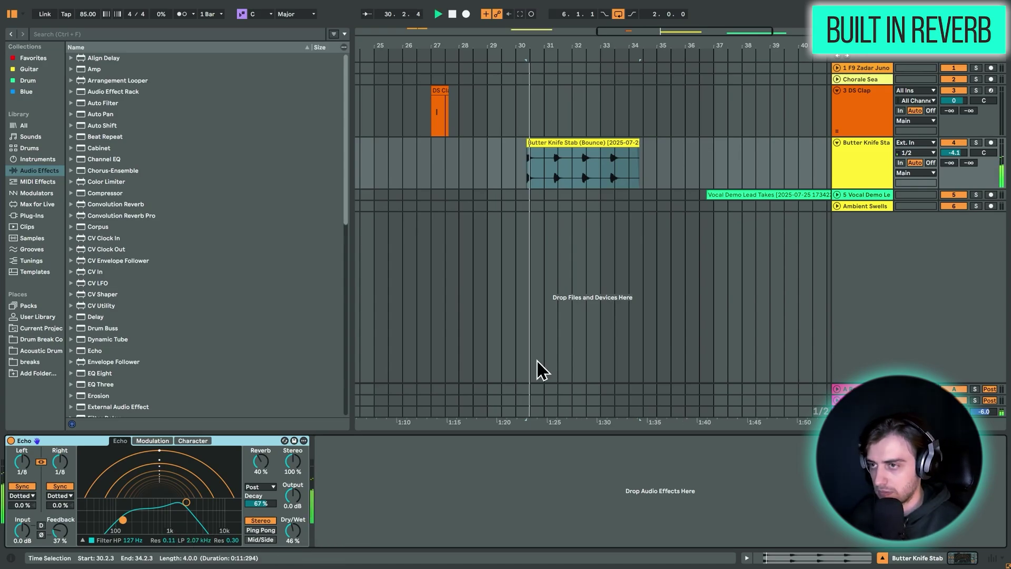
pyautogui.click(605, 164)
pyautogui.press('z')
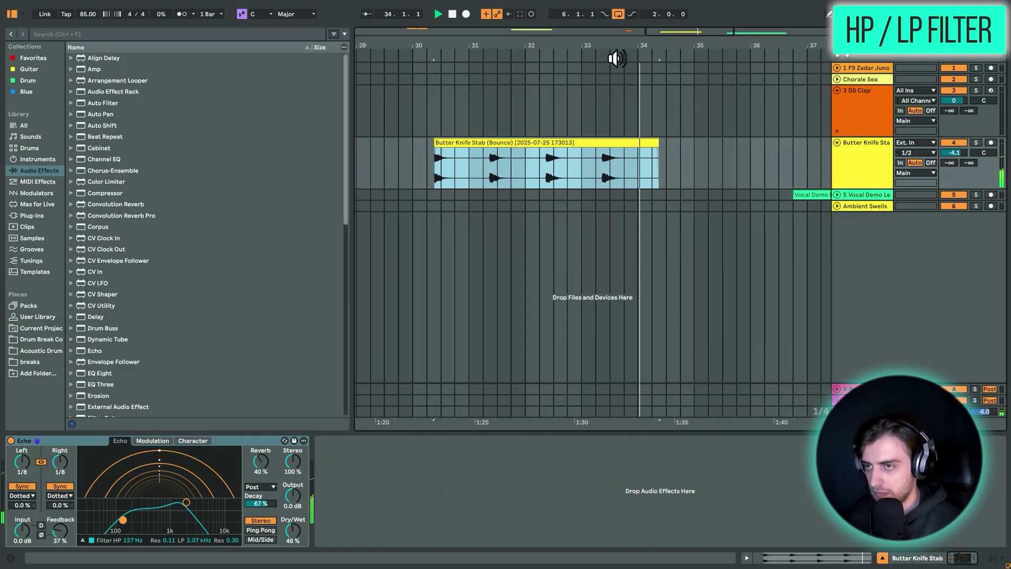
# Sweep the stab Echo's filter while playing, ending at a 301 Hz high-pass and ~1.68 kHz low-pass
pyautogui.click(582, 108)
pyautogui.click(542, 166)
pyautogui.press('space')
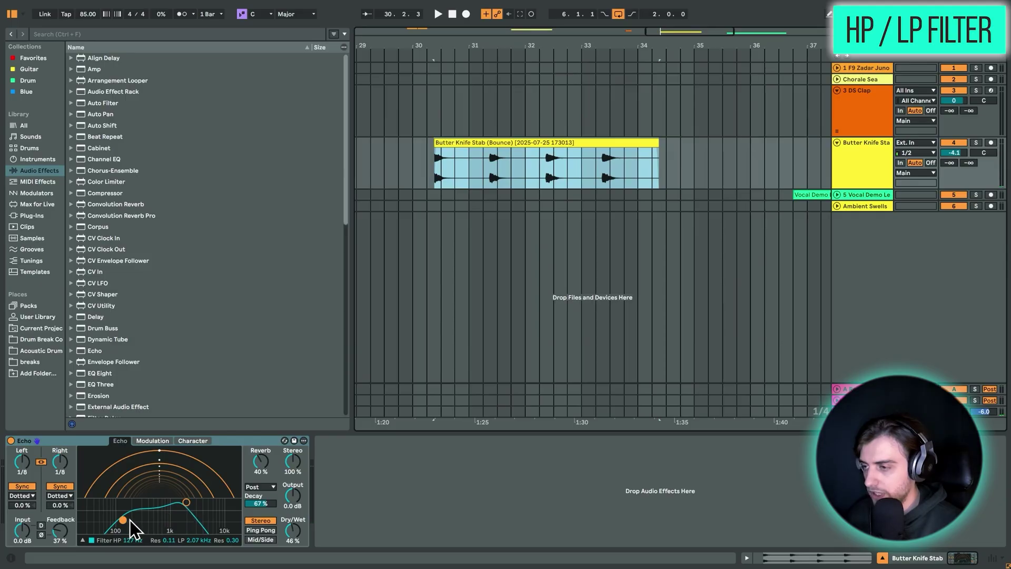
pyautogui.click(187, 502)
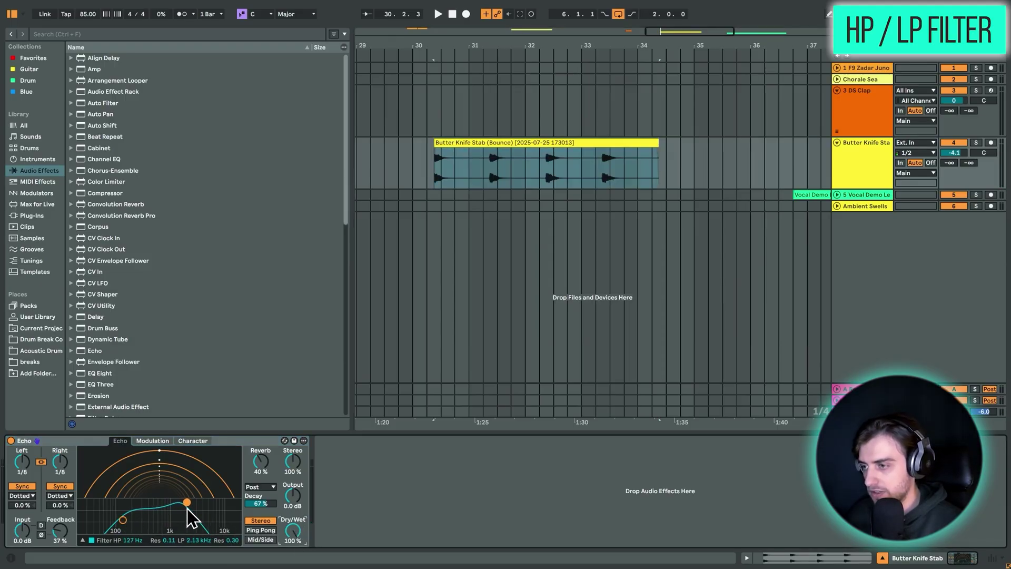
pyautogui.moveTo(185, 503); pyautogui.dragTo(170, 502)
pyautogui.press('space')
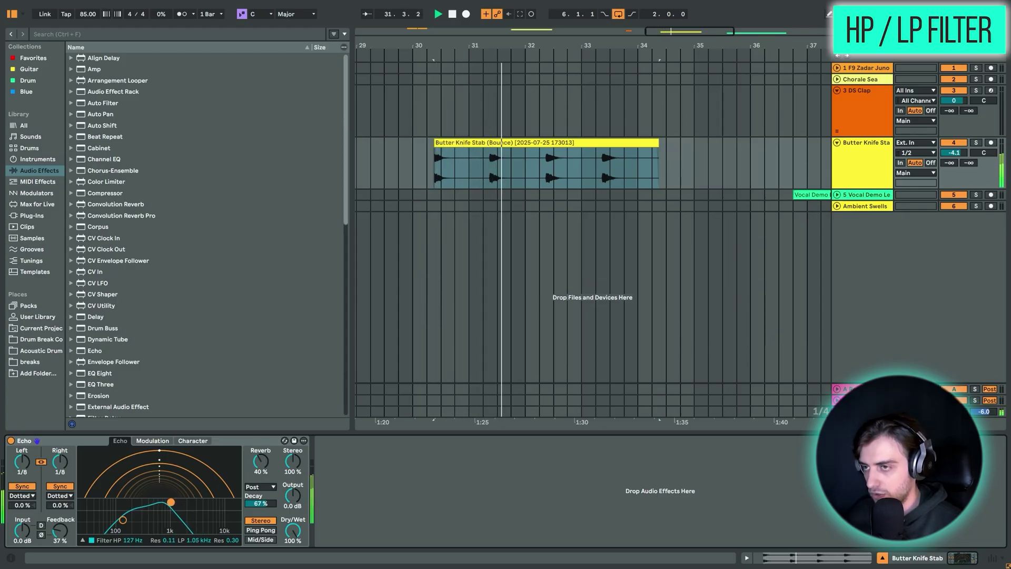
pyautogui.moveTo(170, 502); pyautogui.dragTo(181, 502)
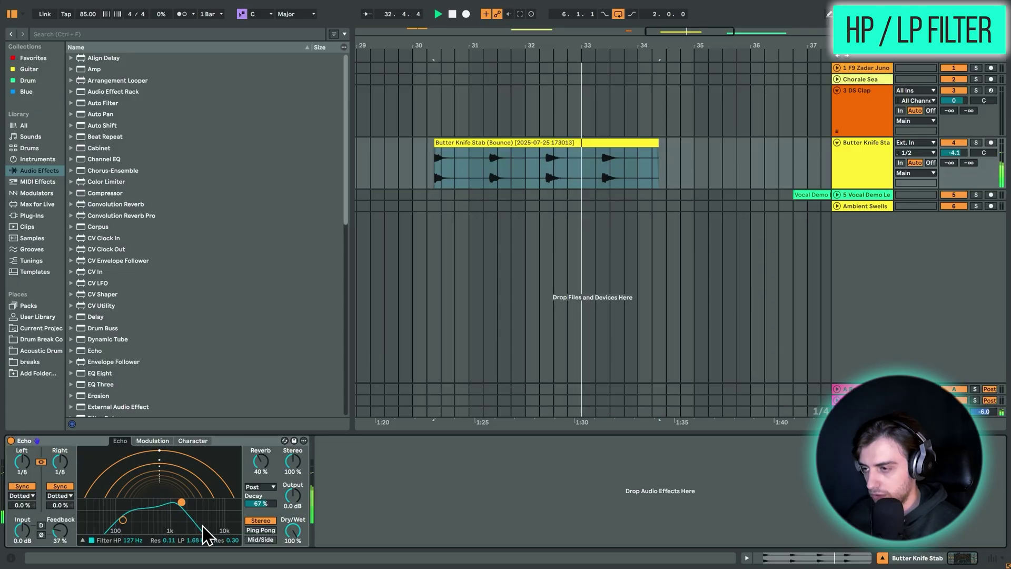
pyautogui.moveTo(180, 504)
pyautogui.mouseDown()
pyautogui.moveTo(219, 502)
pyautogui.moveTo(187, 502)
pyautogui.mouseUp()
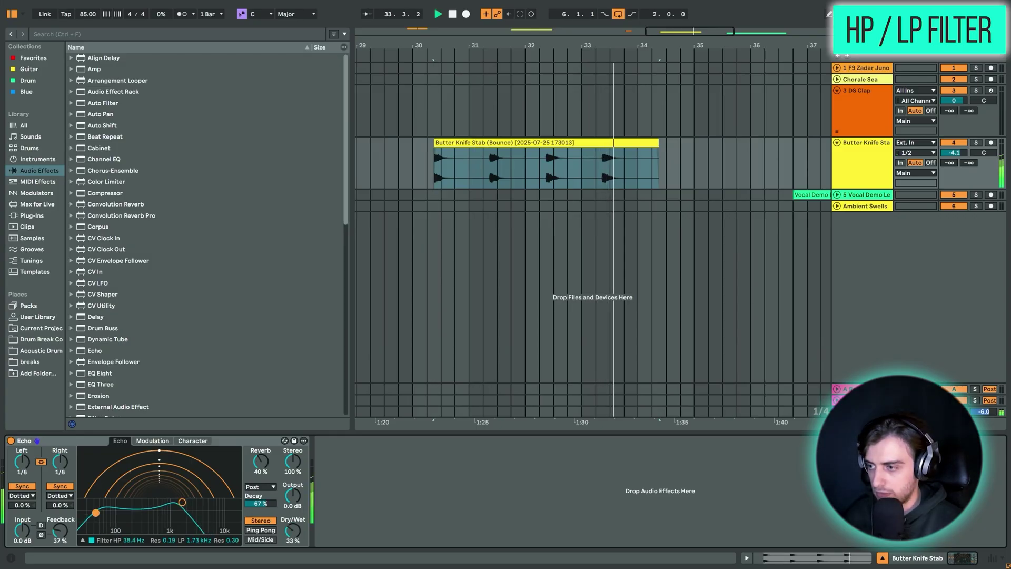
pyautogui.moveTo(123, 520); pyautogui.dragTo(136, 514)
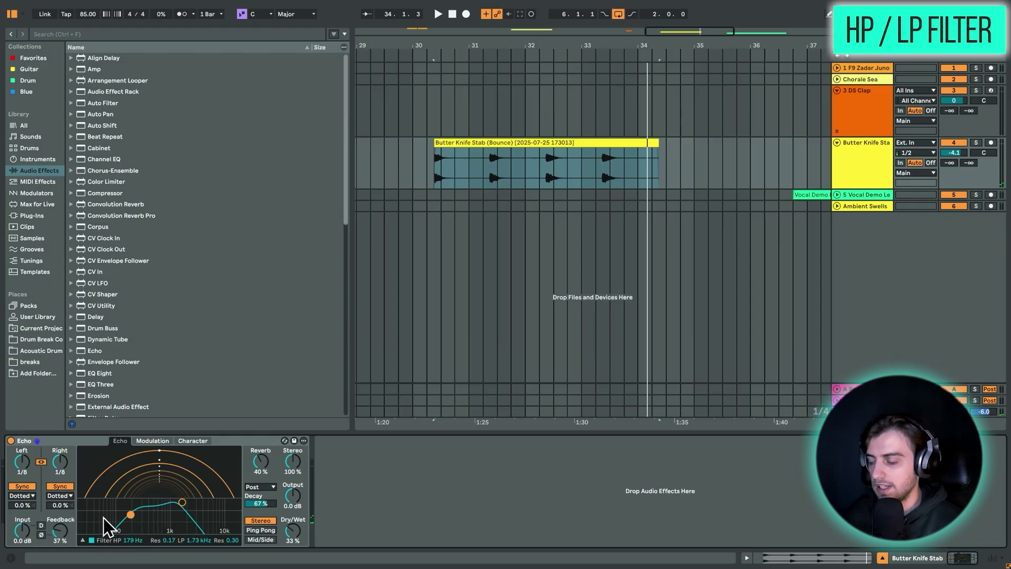
pyautogui.moveTo(140, 516); pyautogui.dragTo(162, 516)
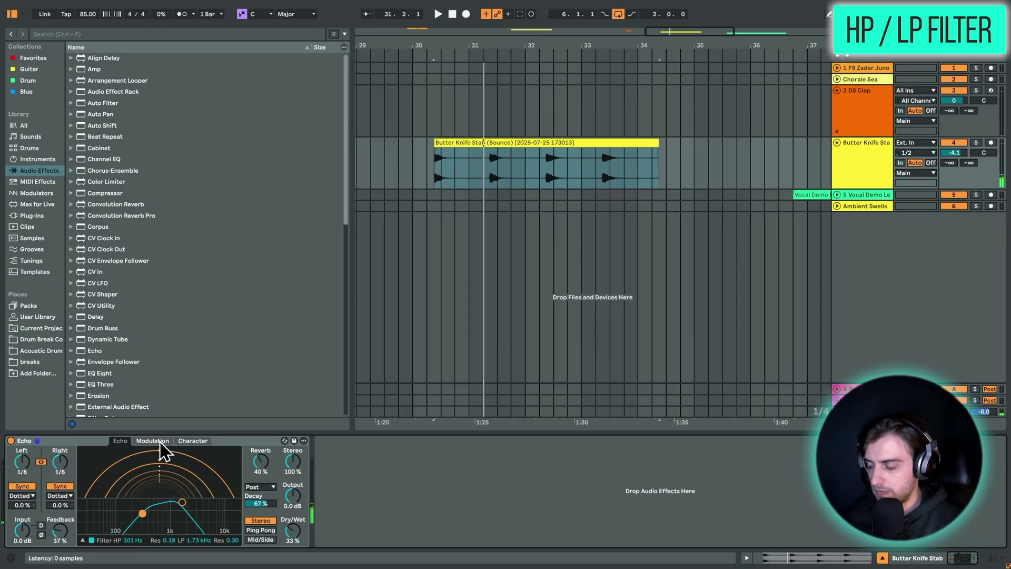
pyautogui.moveTo(182, 501); pyautogui.dragTo(181, 502)
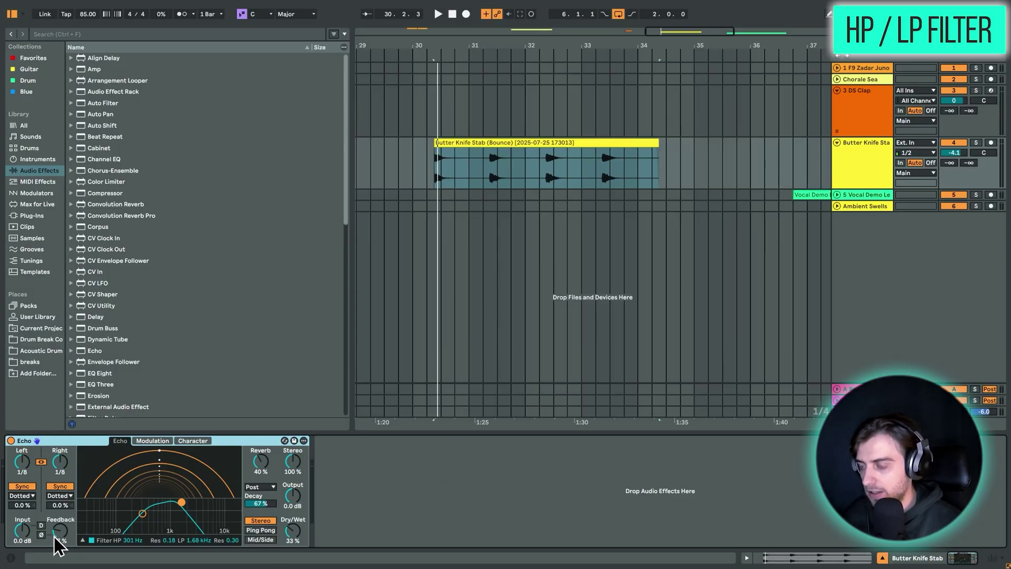
# Raise the stab Echo's feedback, then ease it to about 76% while playing
pyautogui.click(625, 176)
pyautogui.press('z')
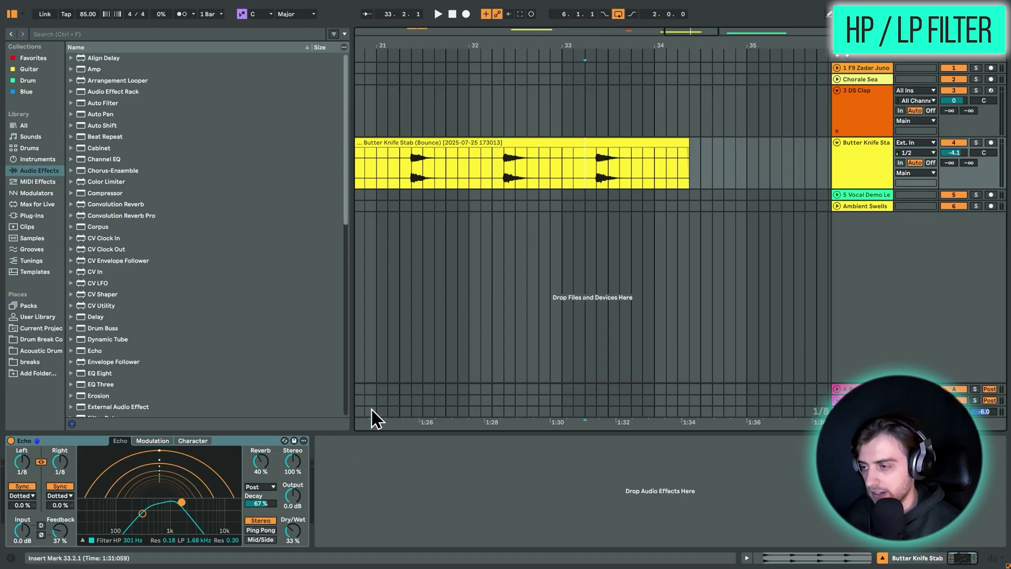
pyautogui.moveTo(59, 532); pyautogui.dragTo(60, 516)
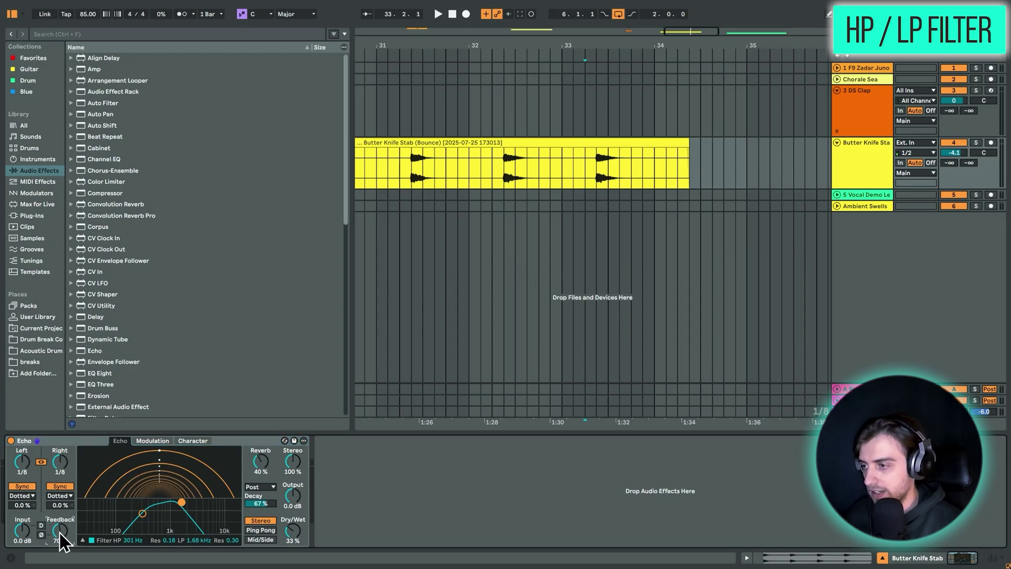
pyautogui.press('space')
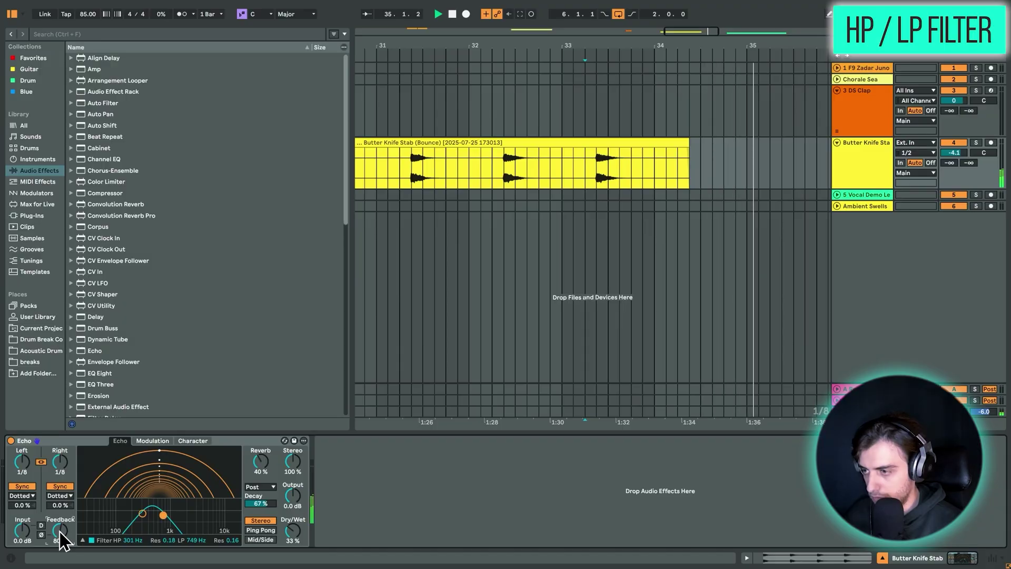
pyautogui.moveTo(60, 533); pyautogui.dragTo(406, 497)
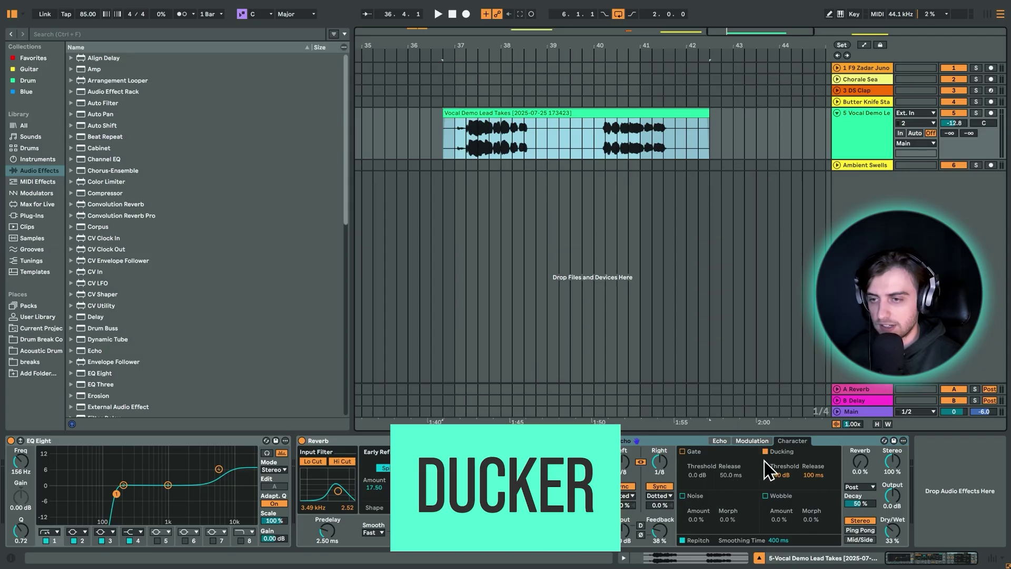
# Try time selections on the Vocal Demo clip's first phrase, around 37.2.1–38.2.1
pyautogui.click(501, 111)
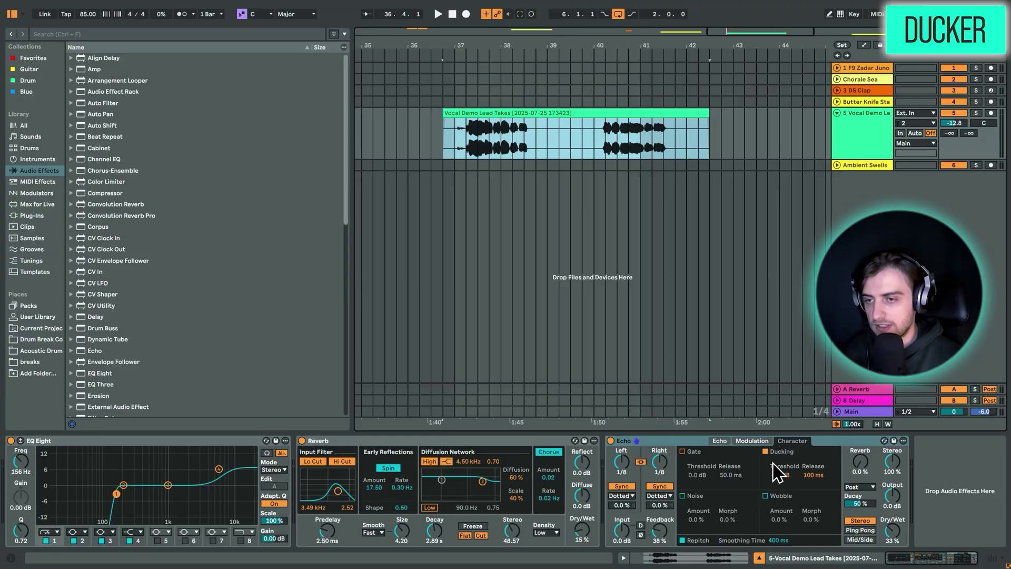
pyautogui.click(536, 140)
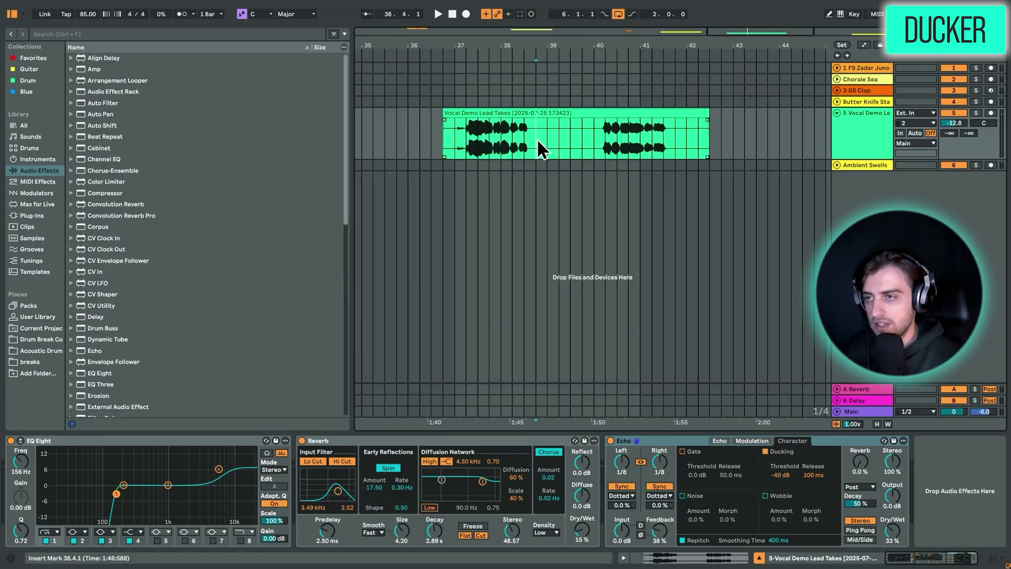
pyautogui.moveTo(538, 141); pyautogui.dragTo(599, 145)
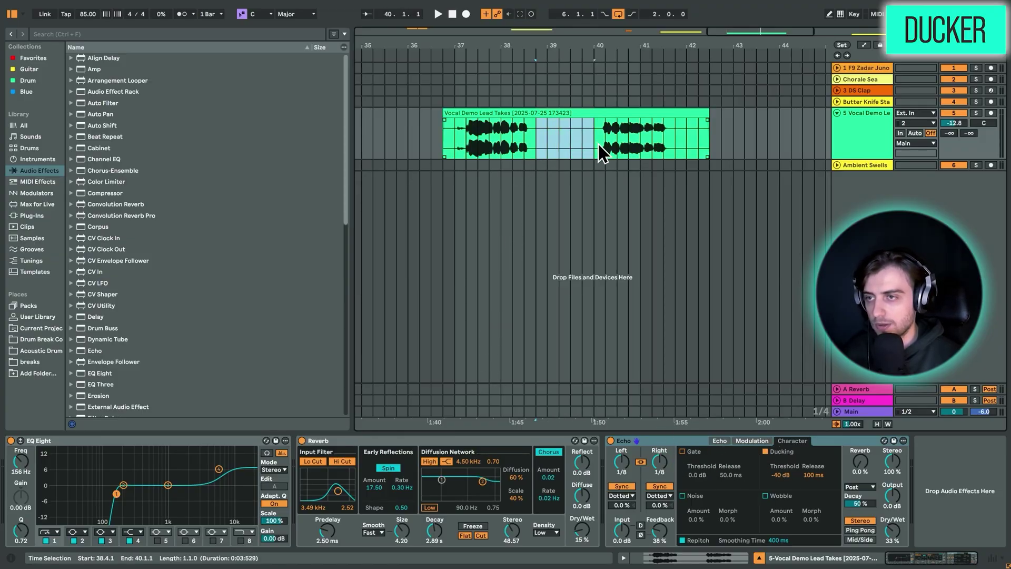
pyautogui.moveTo(467, 141); pyautogui.dragTo(529, 142)
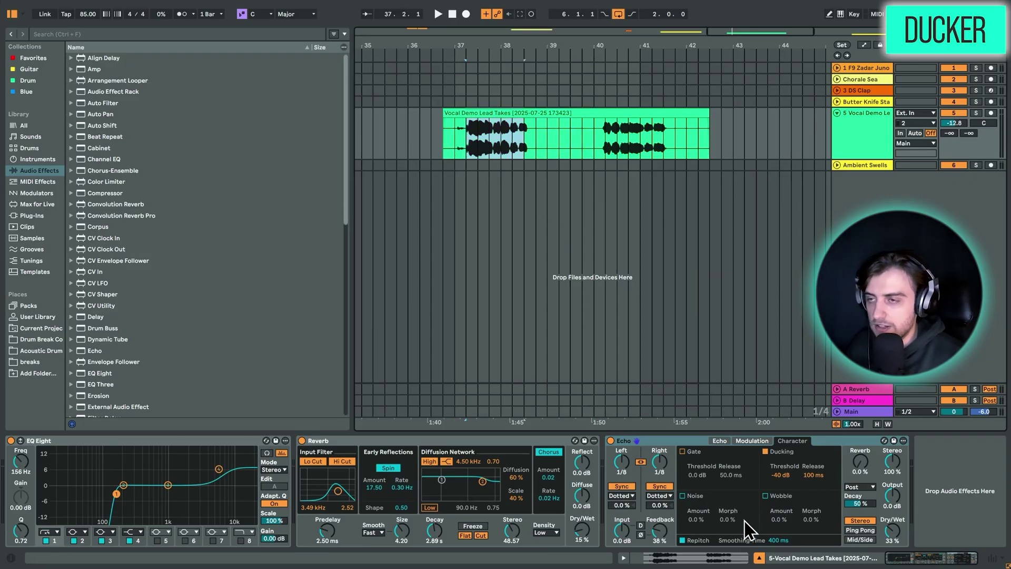
pyautogui.moveTo(467, 142); pyautogui.dragTo(588, 141)
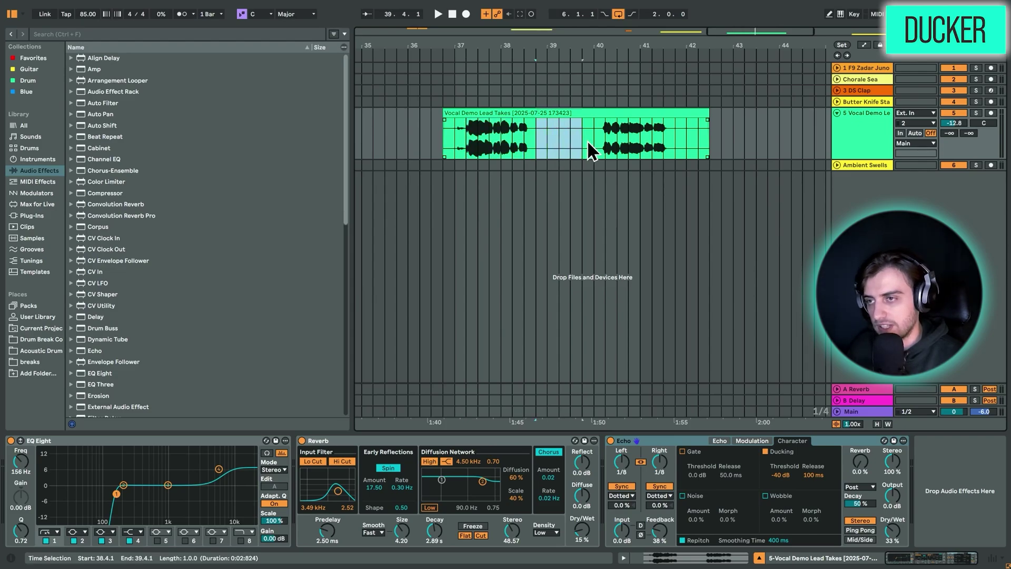
pyautogui.click(451, 138)
# Play the vocal with its Echo switched off, then again with it back on
pyautogui.click(611, 441)
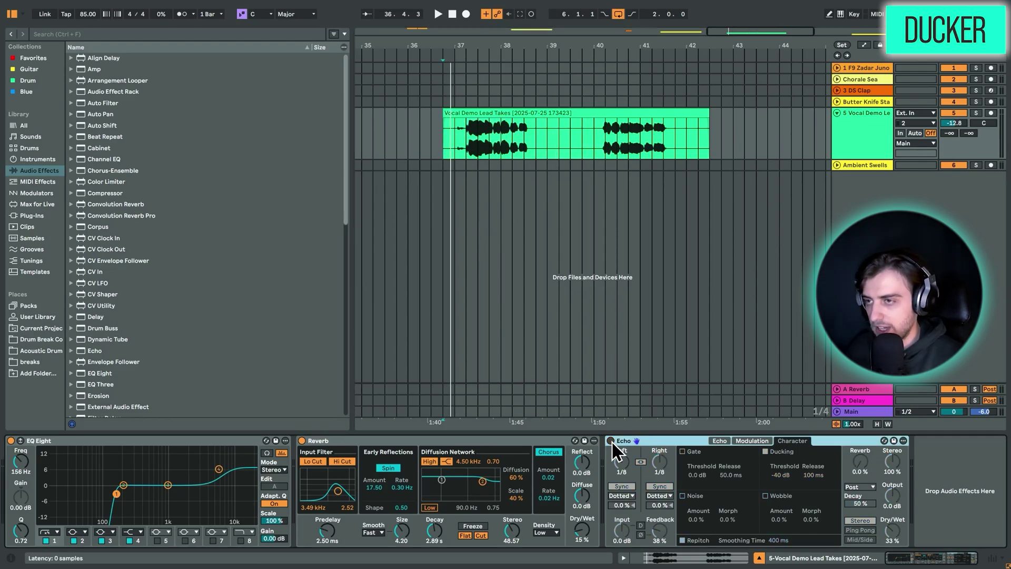
pyautogui.press('space')
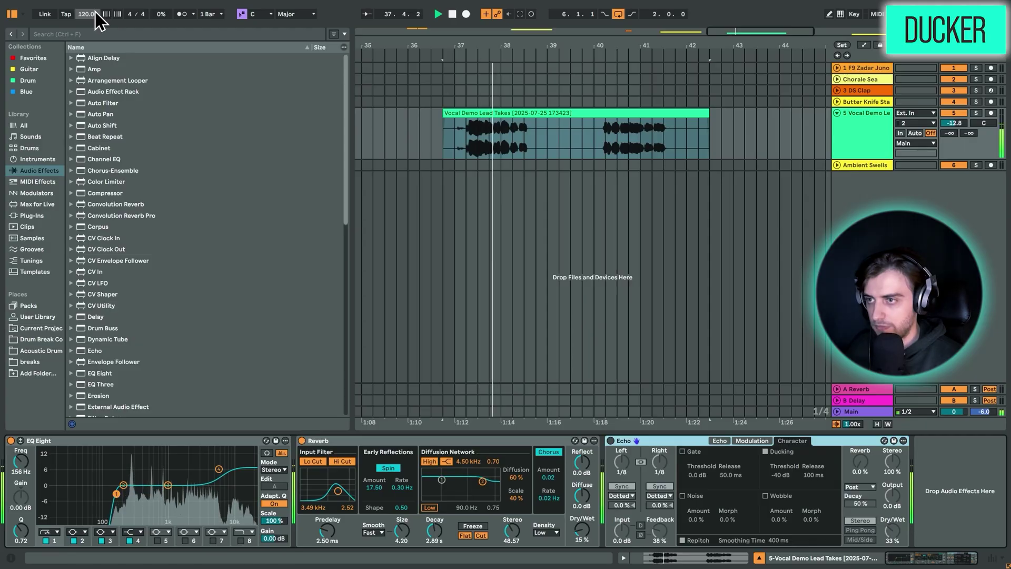
pyautogui.click(490, 155)
pyautogui.press('space')
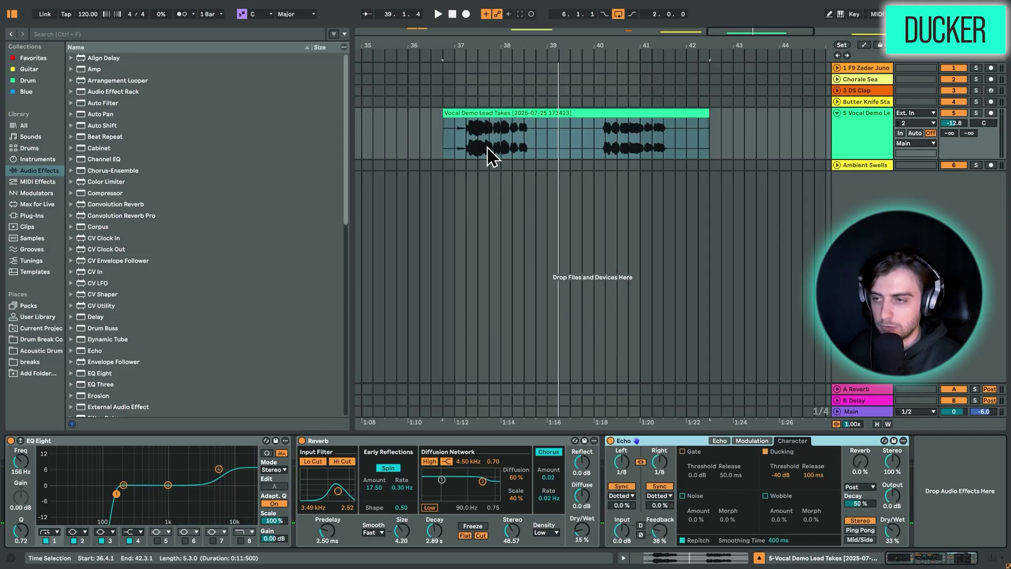
pyautogui.press('space')
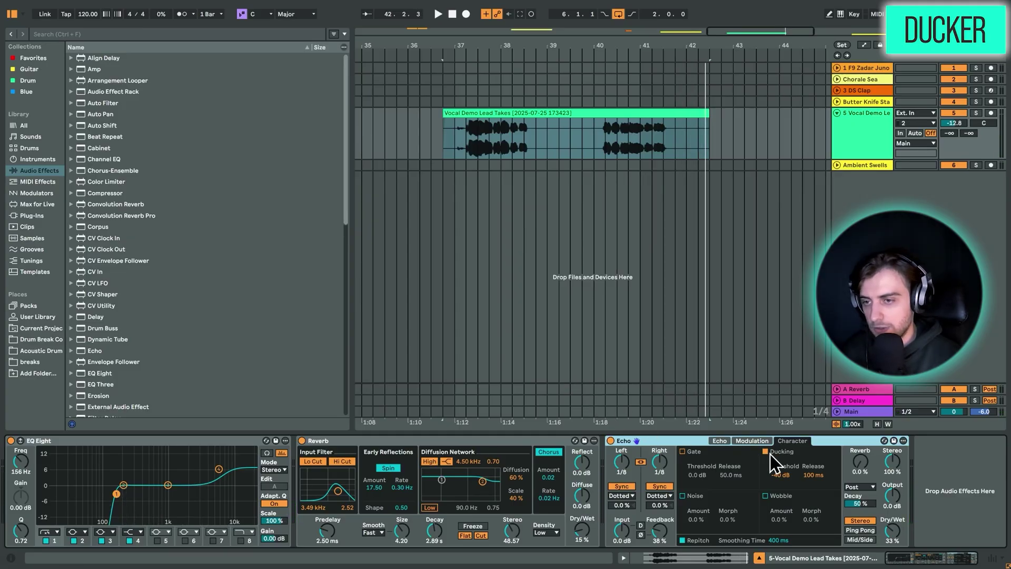
# Enable ducking on the vocal Echo and raise its threshold to about -23 dB during playback
pyautogui.click(524, 113)
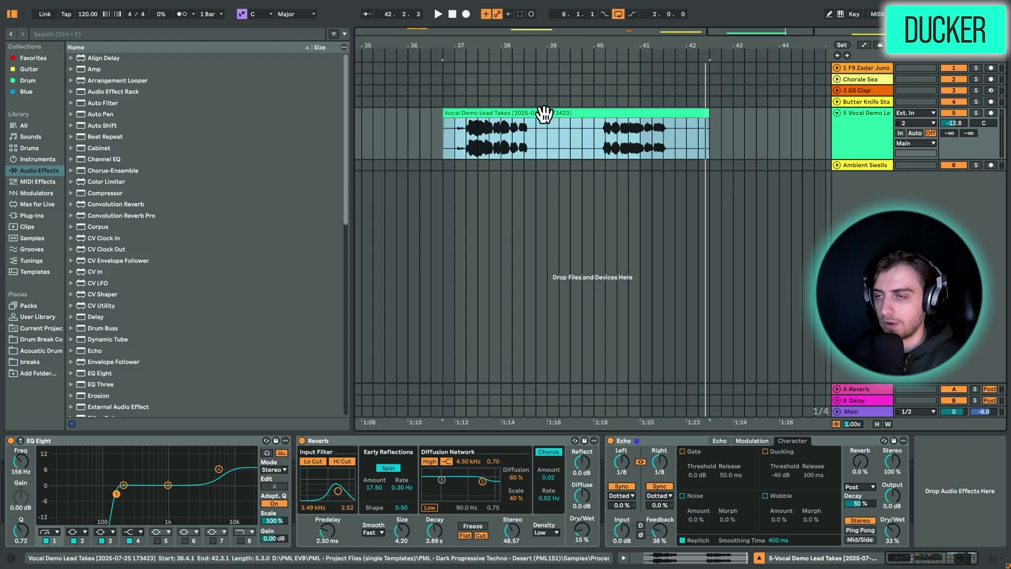
pyautogui.press('space')
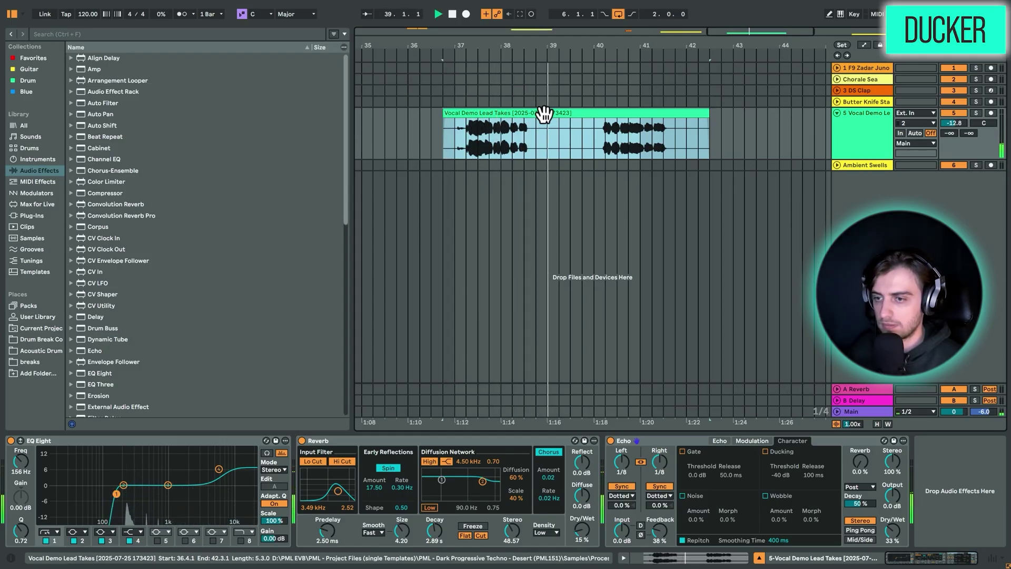
pyautogui.press('space')
pyautogui.click(765, 451)
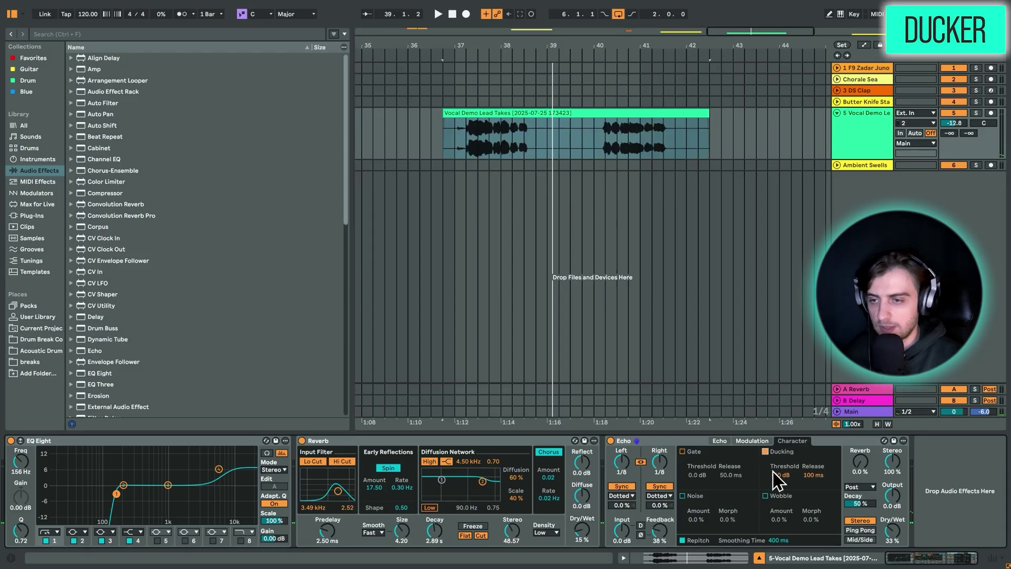
pyautogui.press('space')
pyautogui.moveTo(780, 475); pyautogui.dragTo(780, 465)
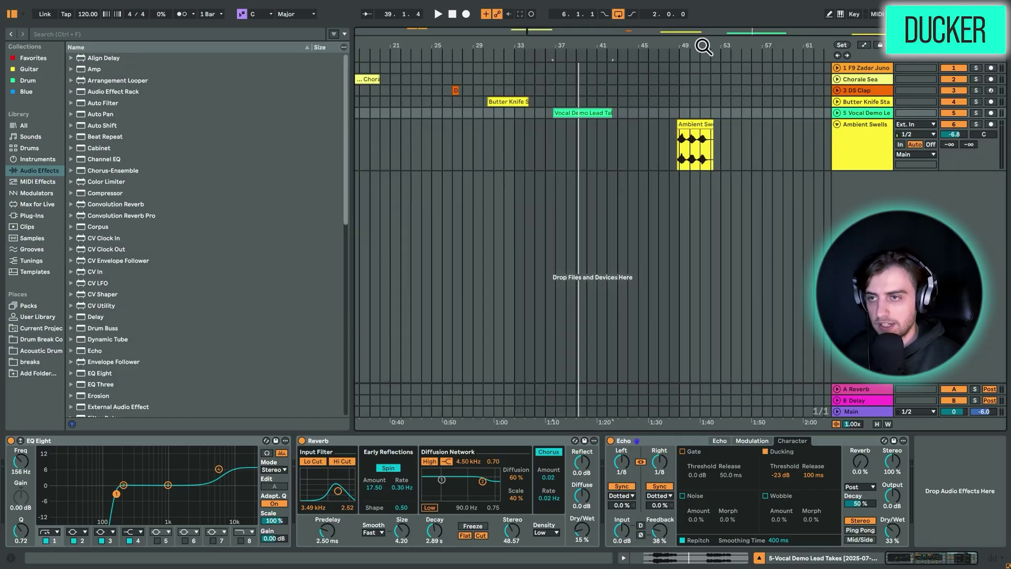
pyautogui.moveTo(700, 45); pyautogui.dragTo(616, 45)
# Play the Ambient Swells pad with its Mid/Side Echo switched off, then back on
pyautogui.click(580, 135)
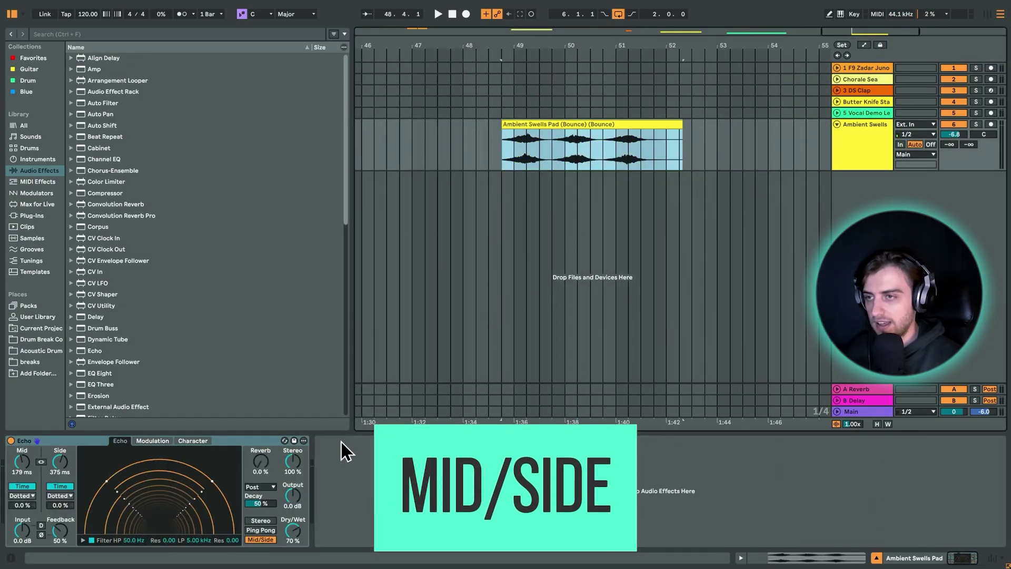
pyautogui.click(11, 441)
pyautogui.click(555, 123)
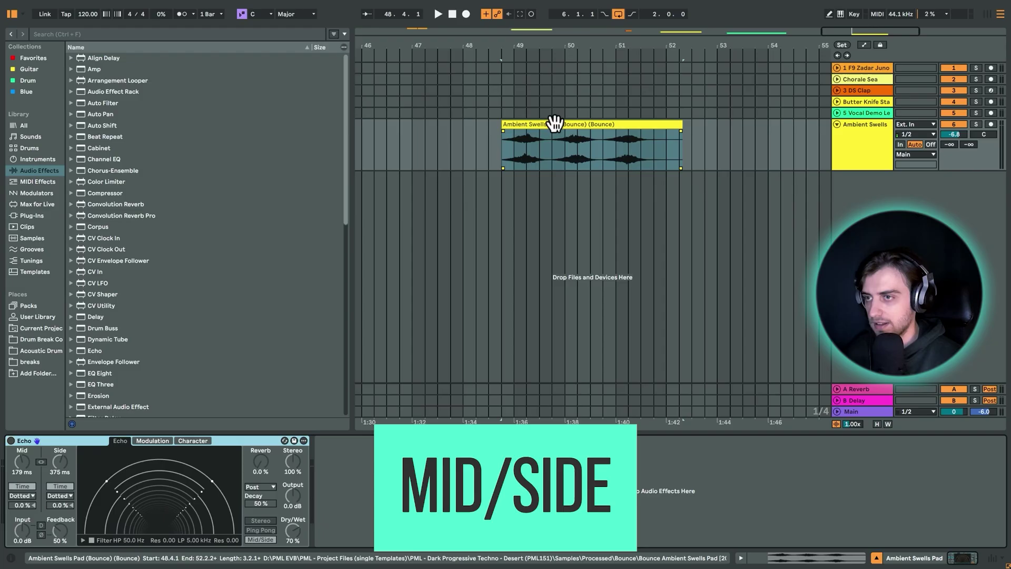
pyautogui.press('space')
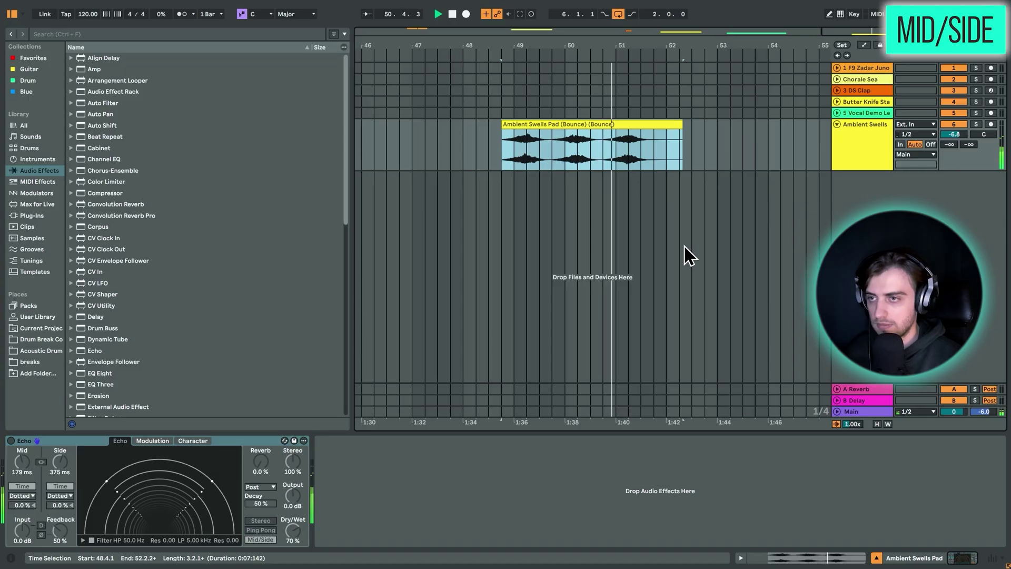
pyautogui.click(11, 441)
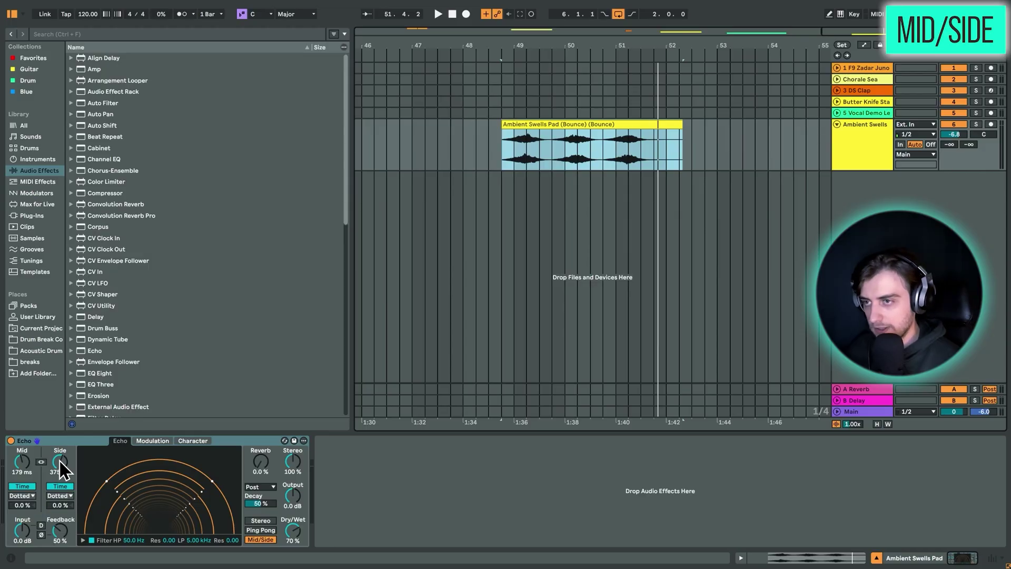
pyautogui.press('space')
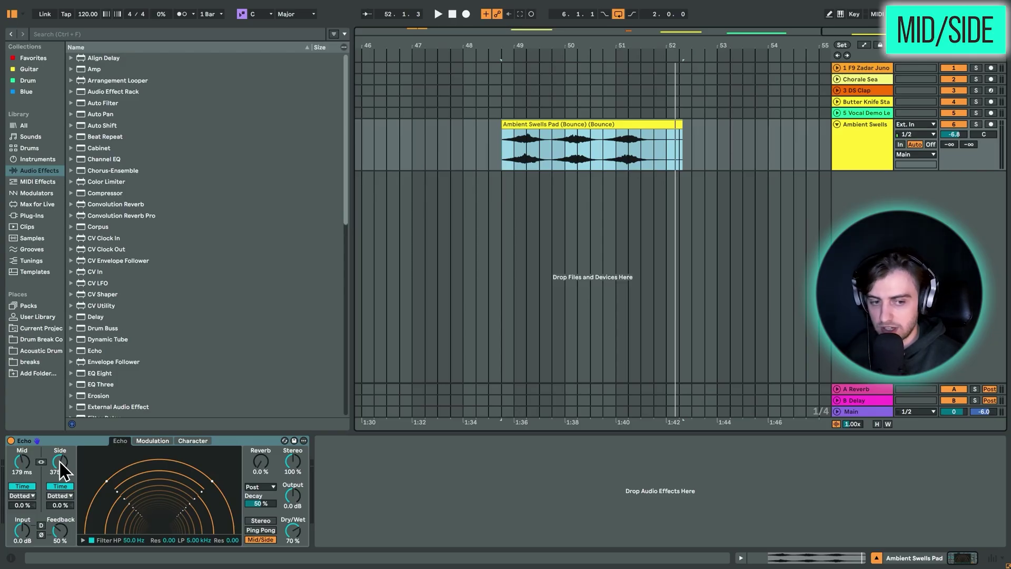
# Unlink the pad's Mid and Side delays and shorten Mid to about 159 ms, keeping Side at 375 ms
pyautogui.click(40, 462)
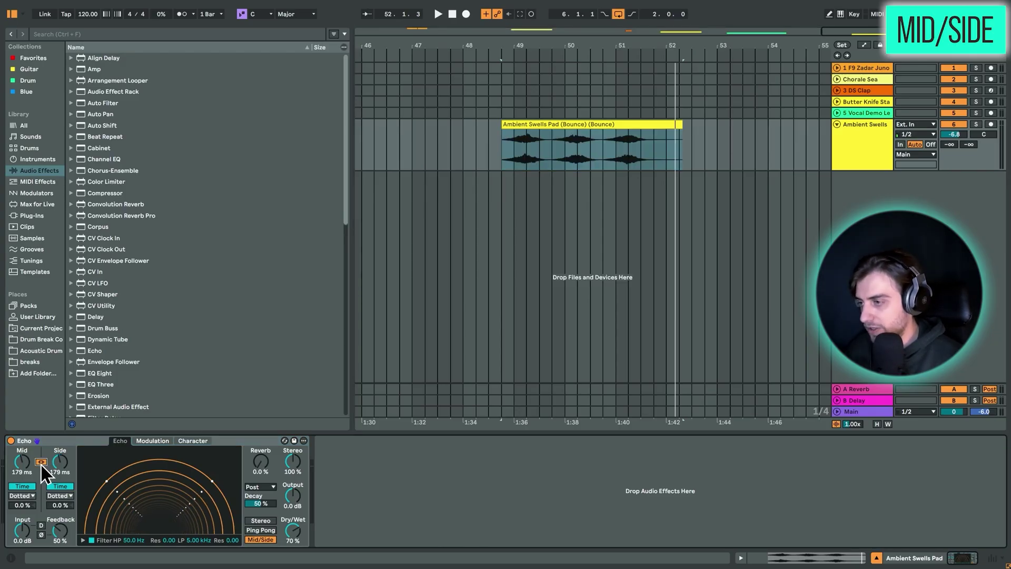
pyautogui.click(41, 462)
pyautogui.press('space')
pyautogui.moveTo(37, 469)
pyautogui.mouseDown()
pyautogui.moveTo(37, 446)
pyautogui.moveTo(37, 474)
pyautogui.moveTo(36, 463)
pyautogui.mouseUp()
pyautogui.press('space')
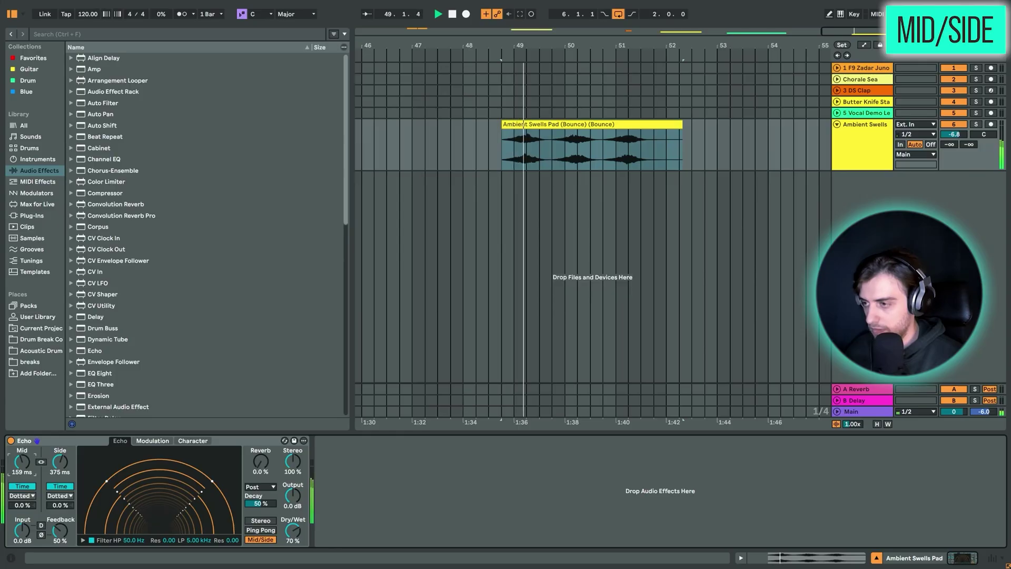
pyautogui.press('space')
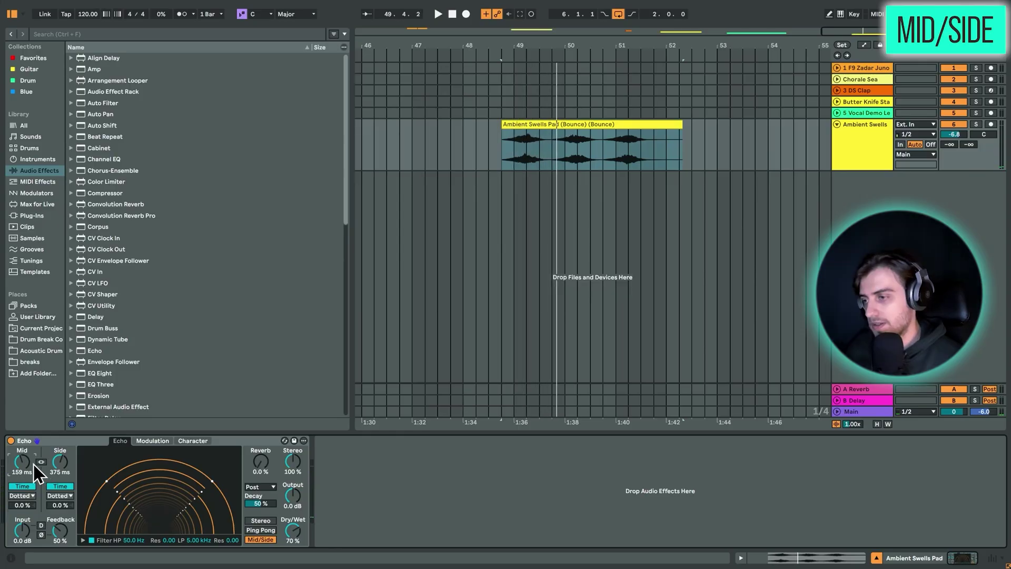